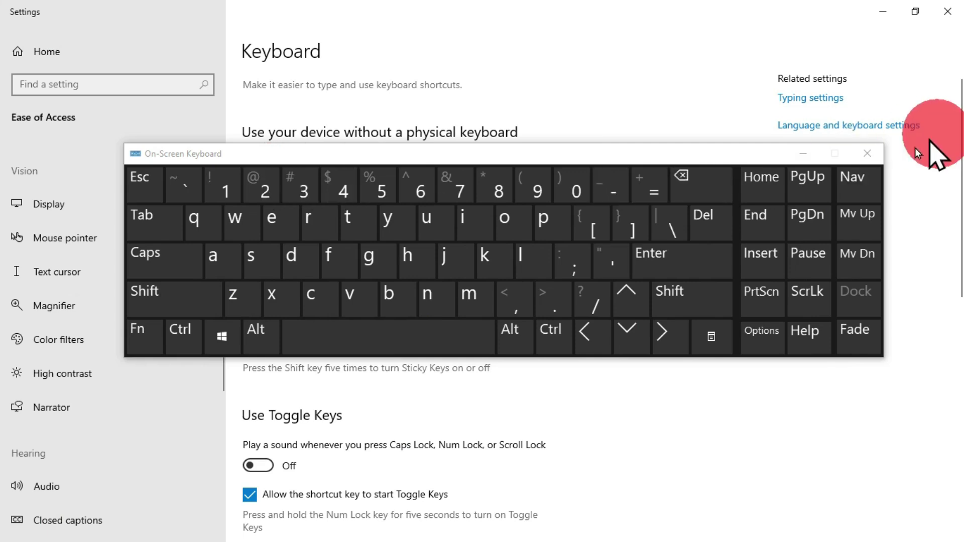
Close the Settings window and the On-Screen Keyboard to return to the empty desktop.
left_click(860, 154)
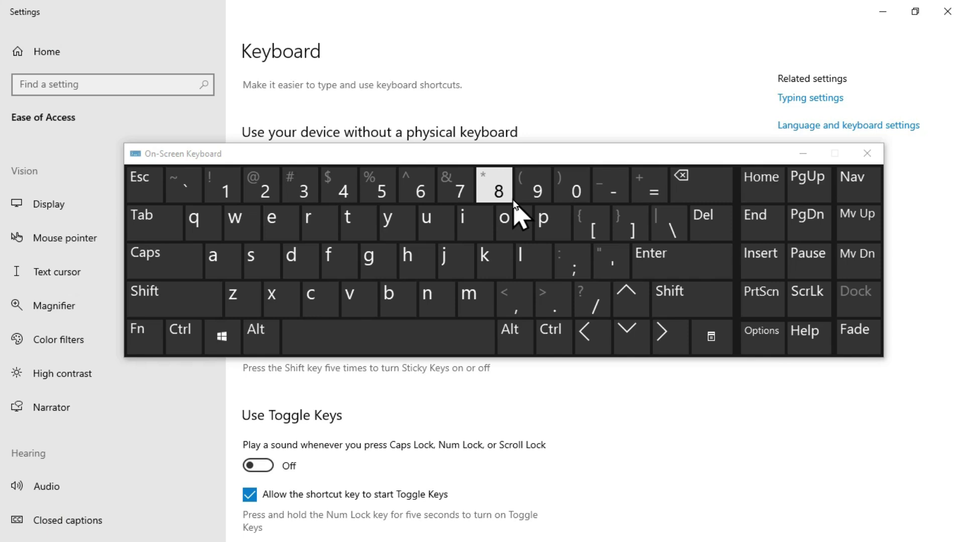
key("alt")
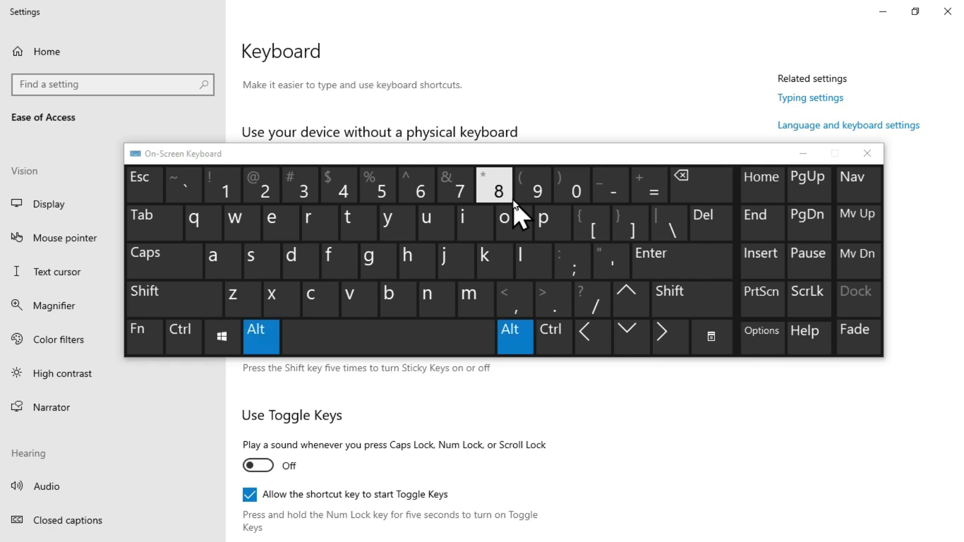
key("alt+F4")
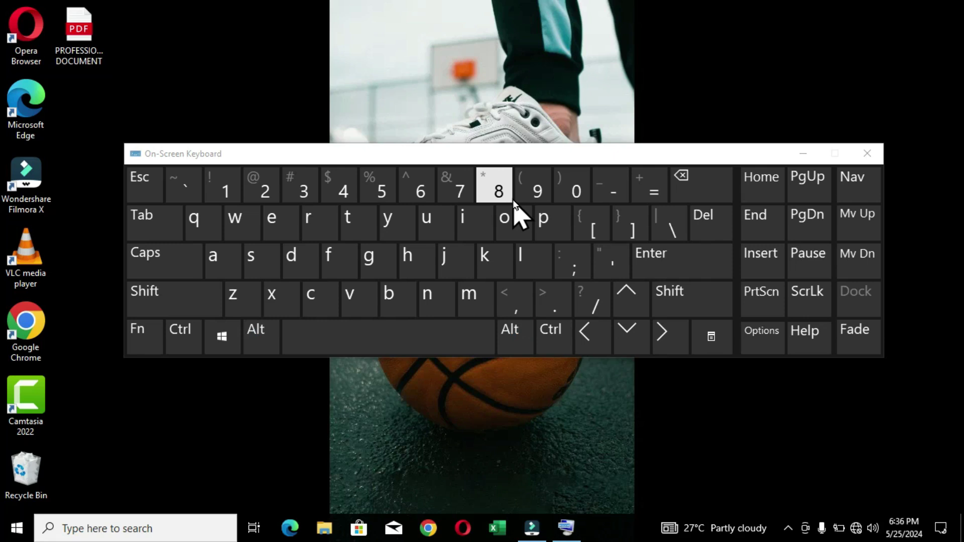
key("super")
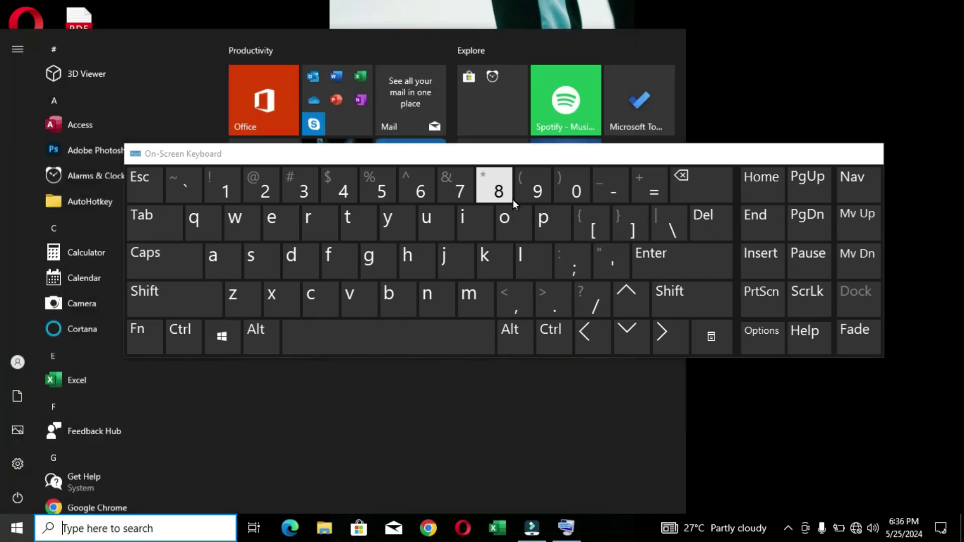
key("super")
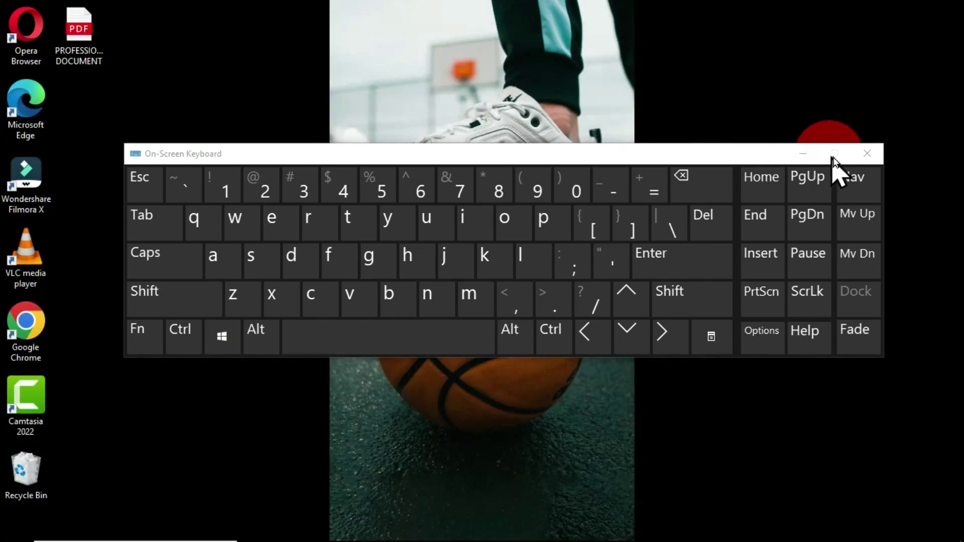
left_click(865, 153)
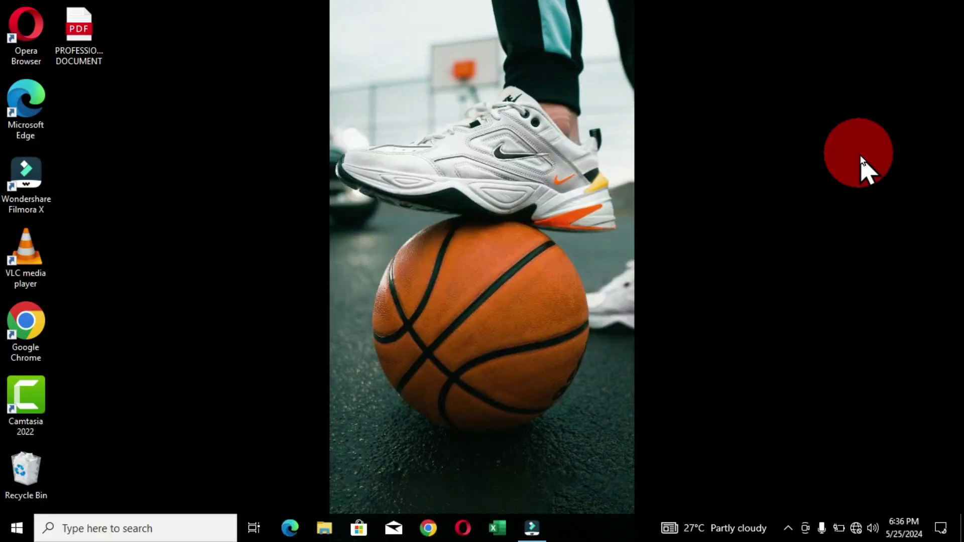
Search Windows for "on sc" and open the setting that turns the On-Screen Keyboard on or off.
key("super")
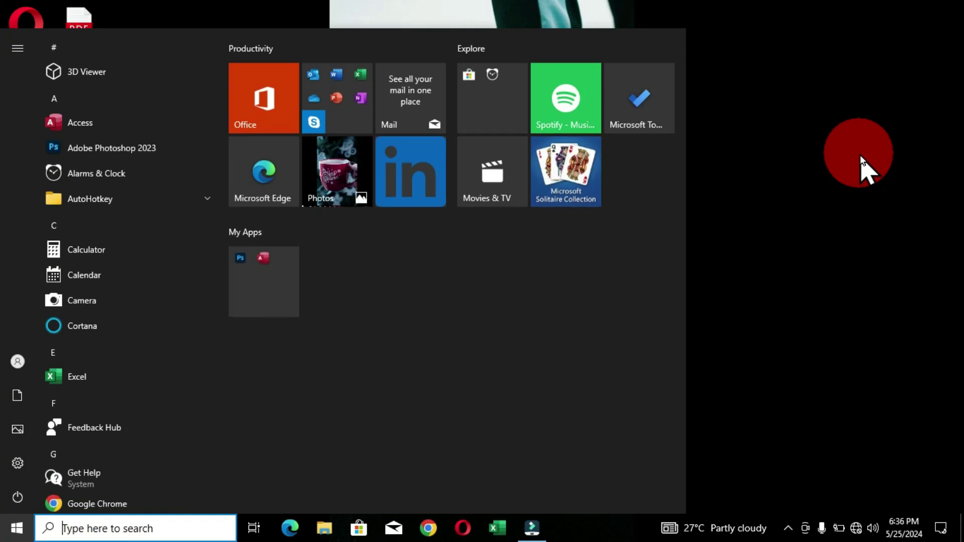
type("on sc")
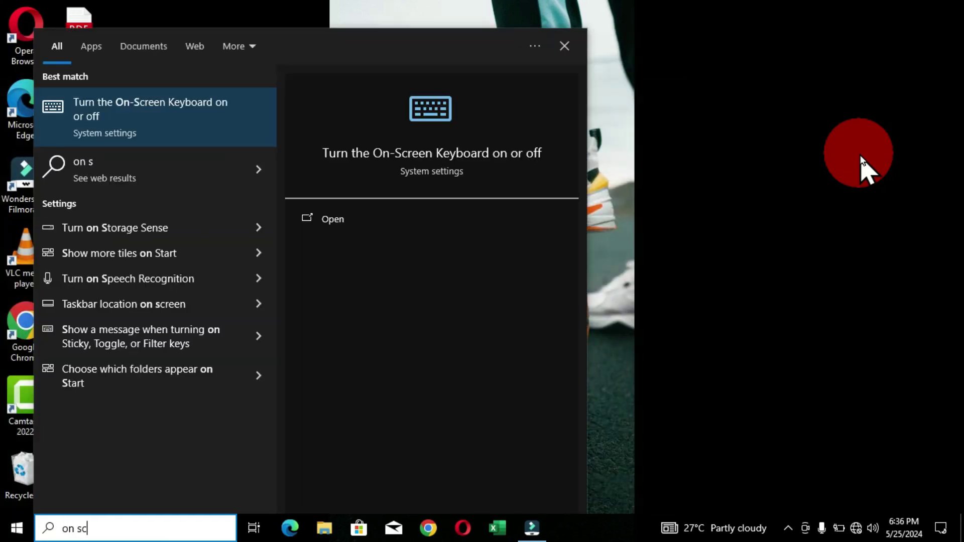
key("Return")
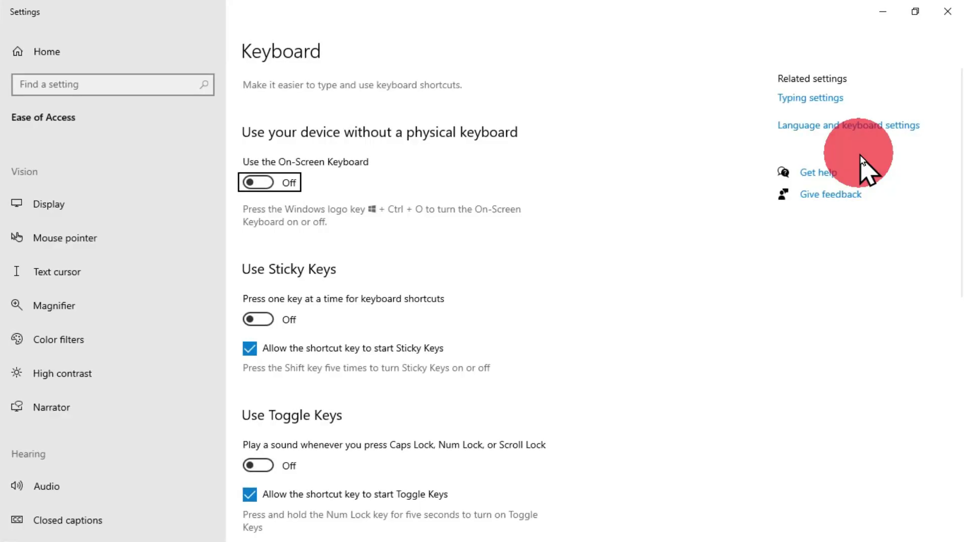
Turn on the On-Screen Keyboard, and close both the keyboard and the Settings window.
key("space")
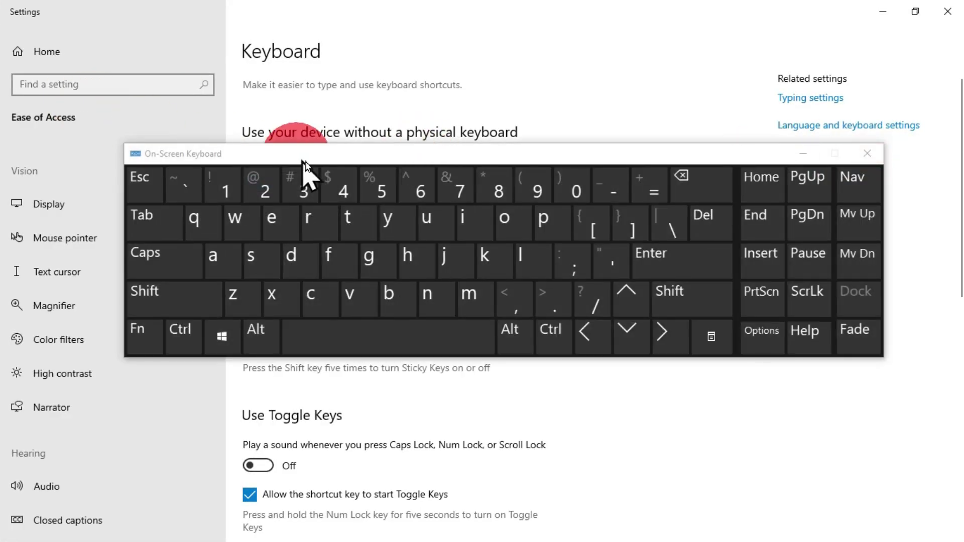
left_click(867, 154)
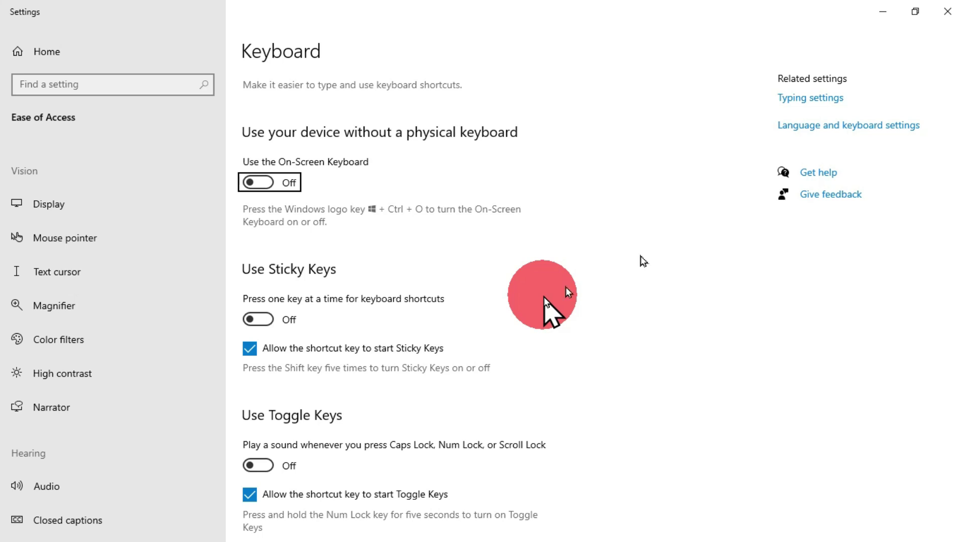
left_click(953, 14)
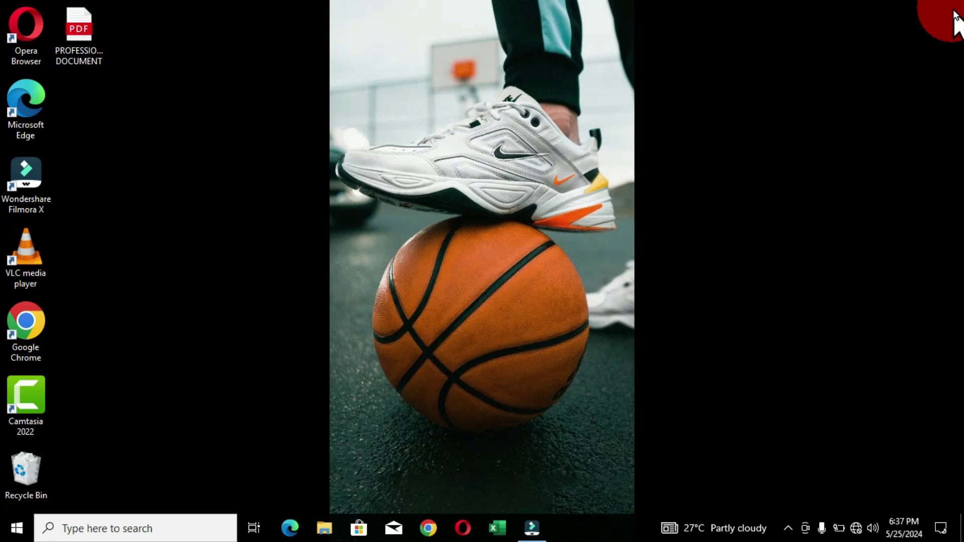
Open all Windows settings, view the Mouse page under Devices, and return to the Settings home page.
key("super+a")
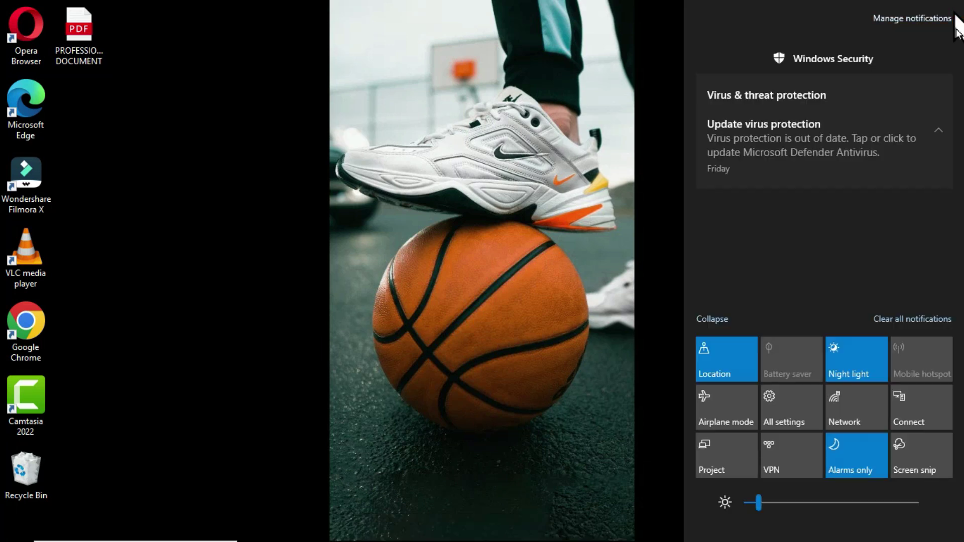
left_click(785, 399)
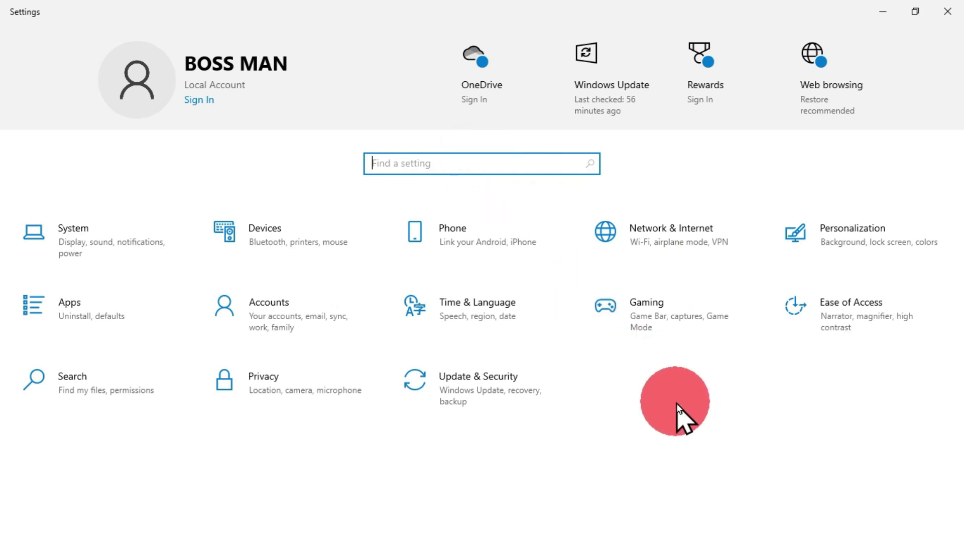
left_click(323, 242)
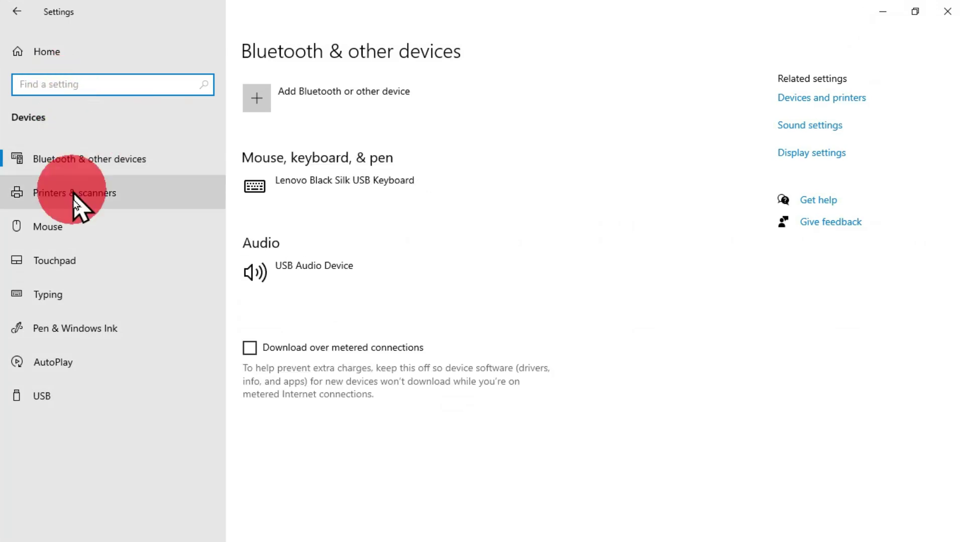
left_click(73, 226)
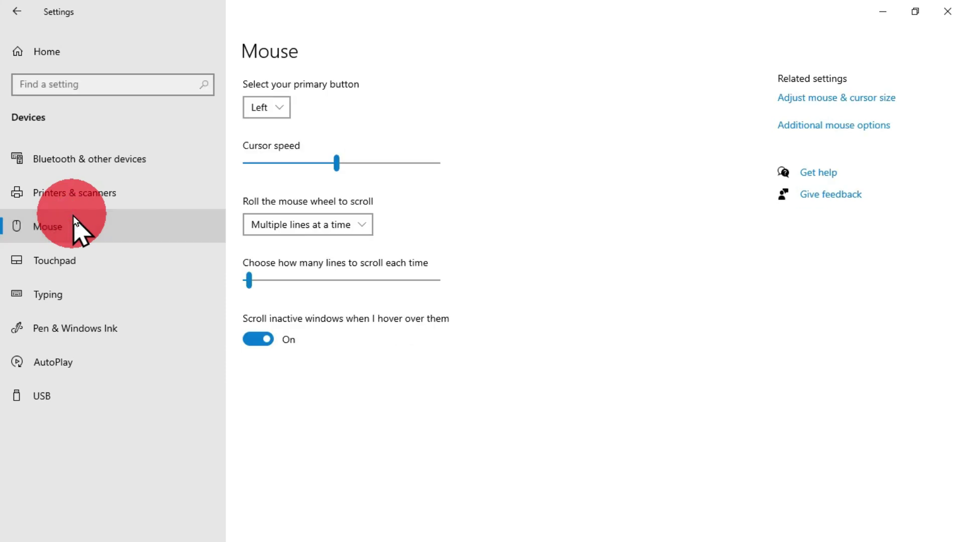
left_click(15, 14)
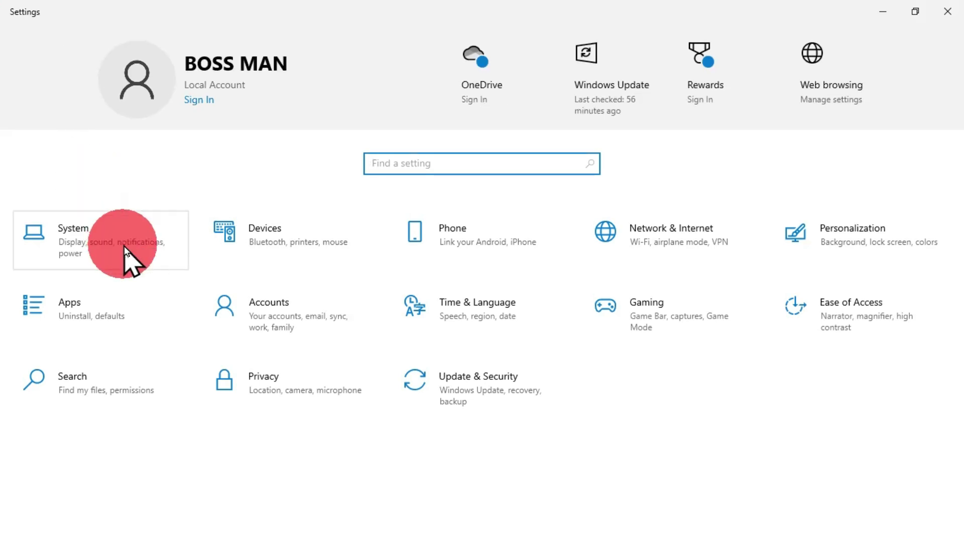
View the Keyboard page under Ease of Access, return to the Settings home page and reopen Ease of Access.
left_click(872, 307)
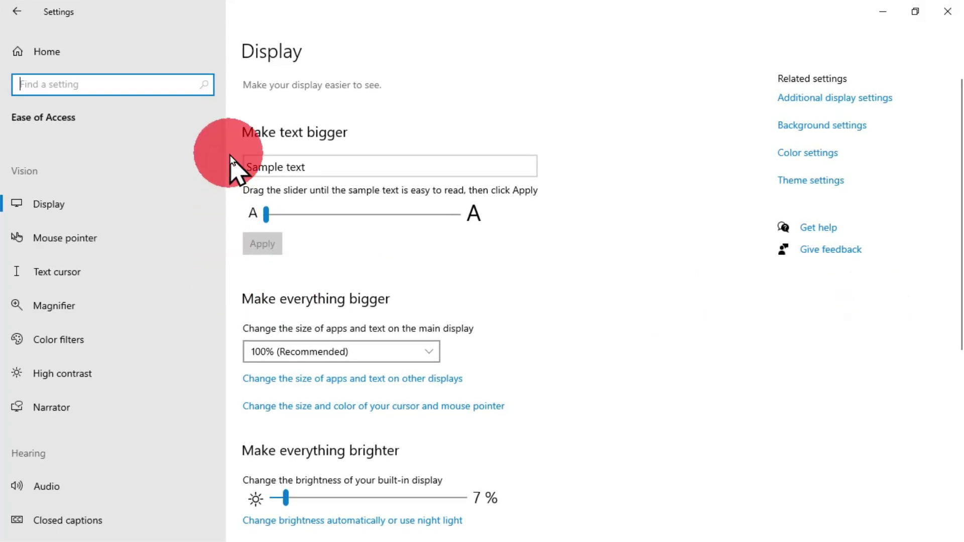
left_click_drag(224, 162, 262, 300)
left_click(79, 384)
left_click(80, 392)
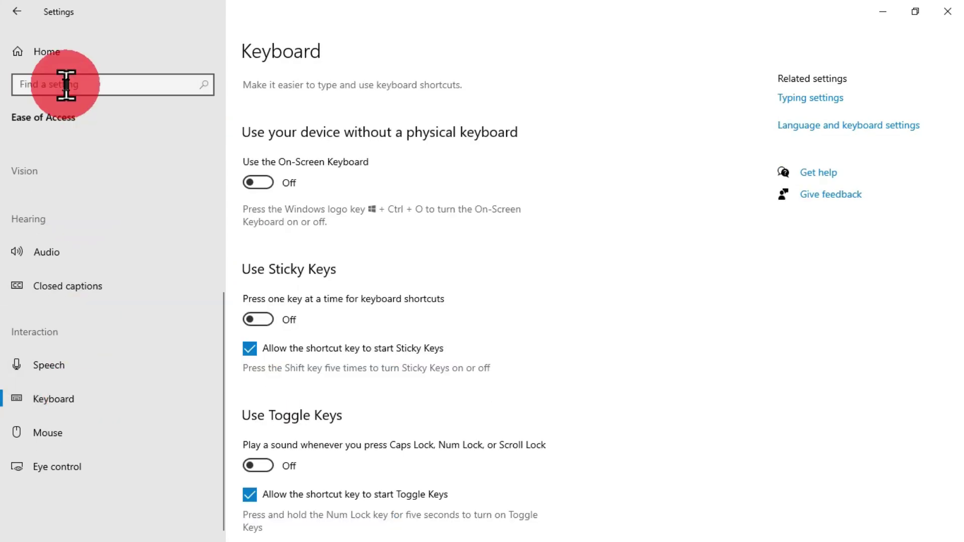
left_click(19, 18)
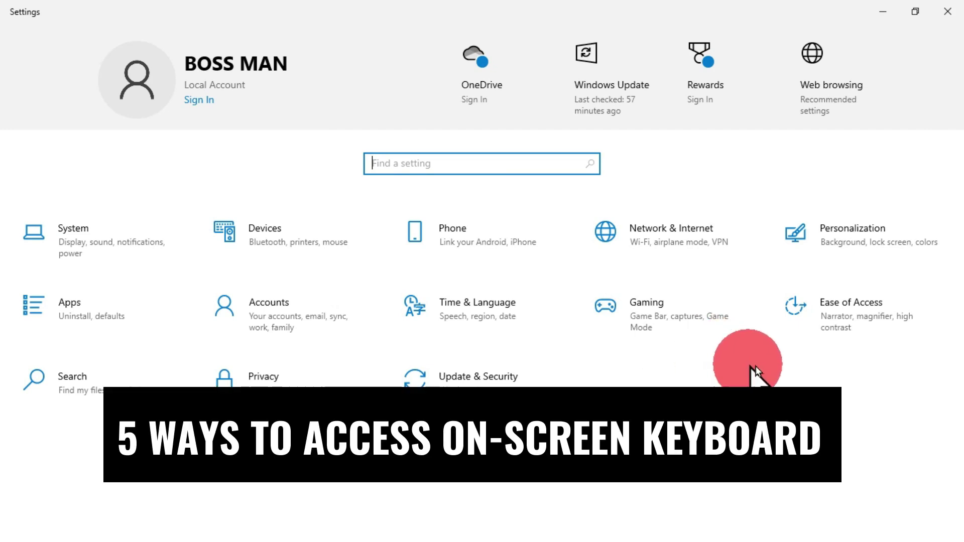
left_click(893, 329)
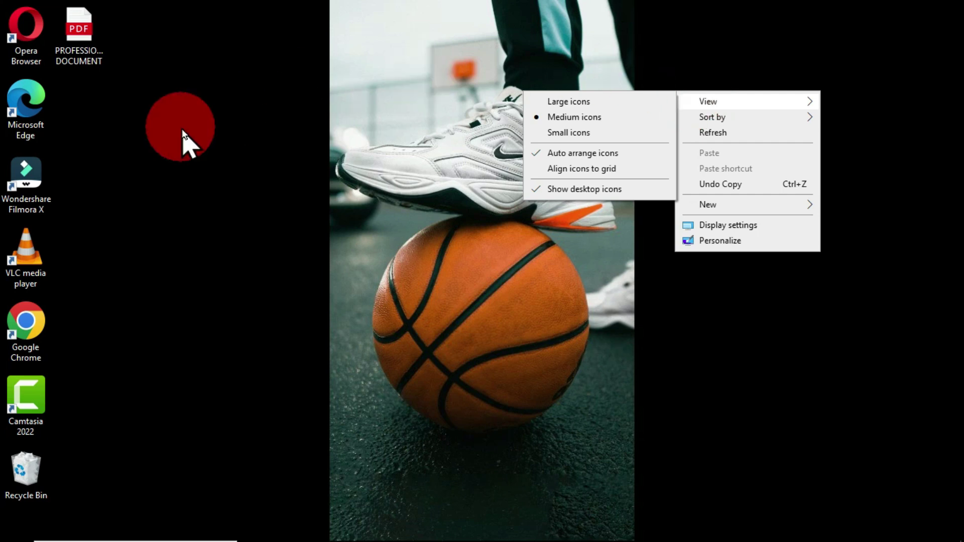
Refresh the desktop.
left_click(182, 129)
right_click(182, 128)
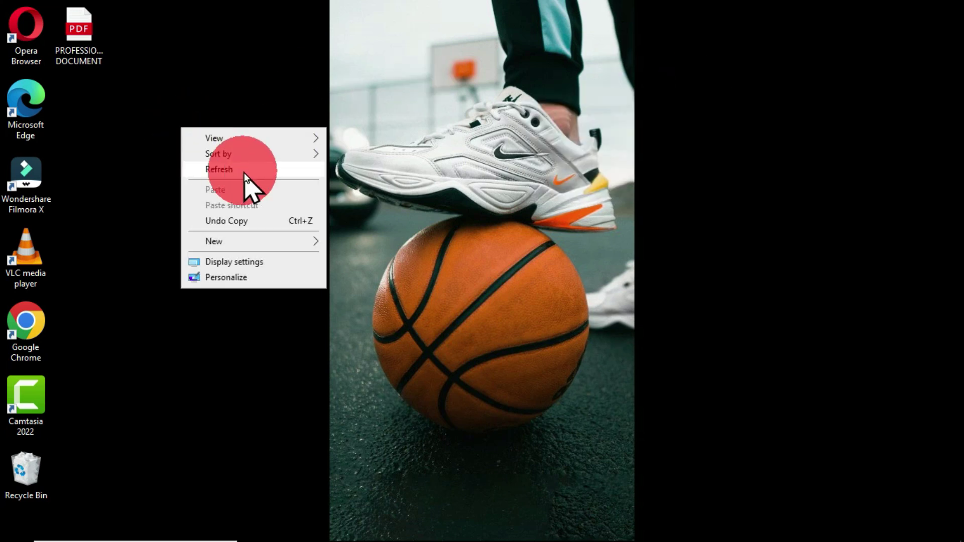
left_click(243, 173)
Open Windows Settings, search for "accessi" and open the Ease of Access keyboard settings.
key("super+i")
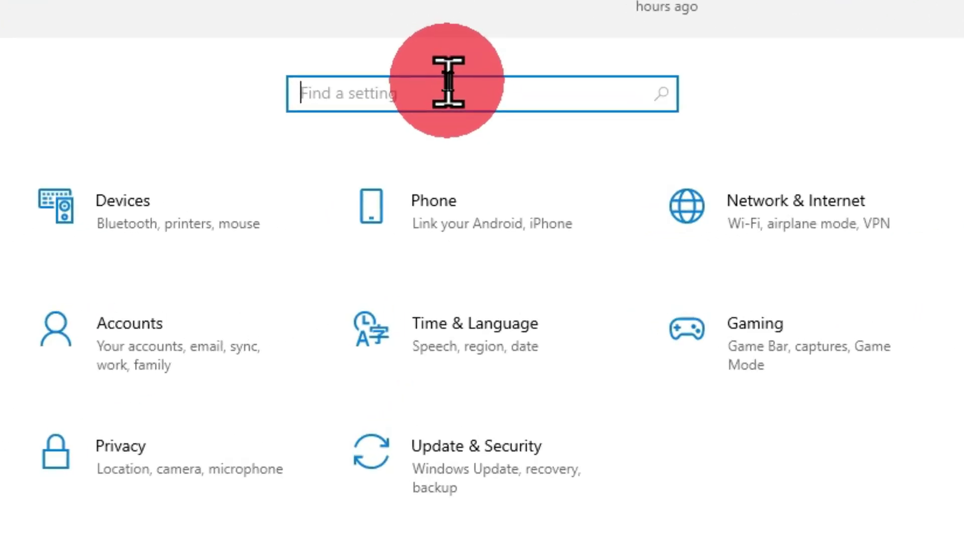
type("accessi")
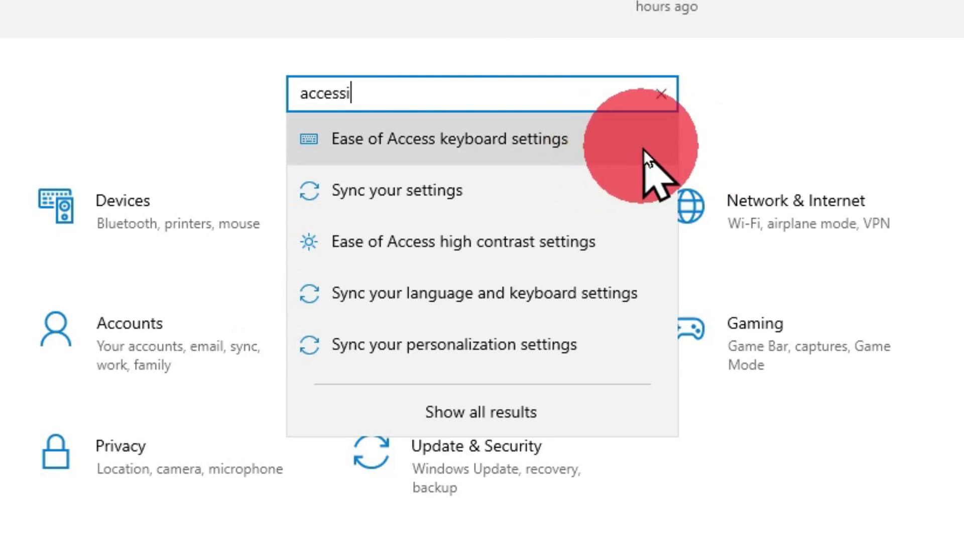
left_click(604, 147)
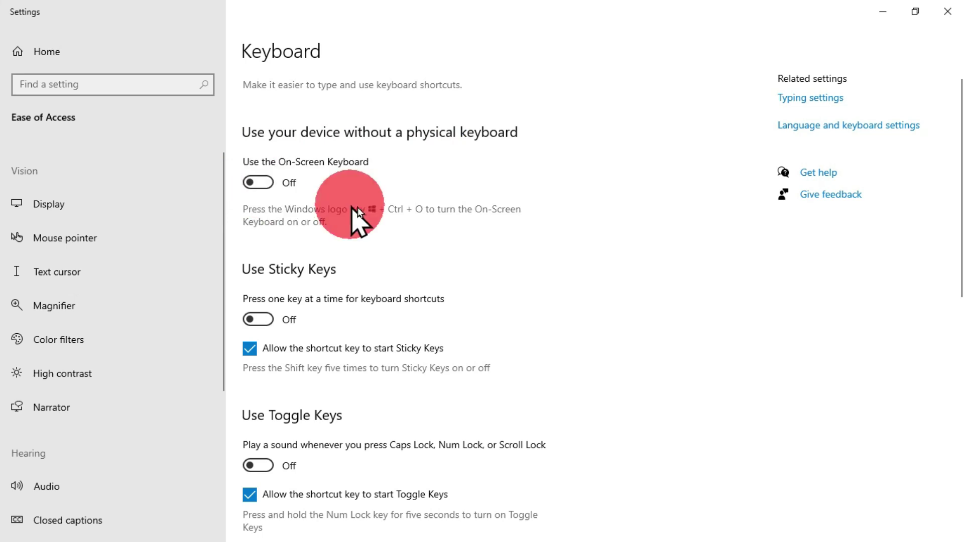
Switch on the On-Screen Keyboard, and close both the keyboard and the Settings window.
left_click(274, 181)
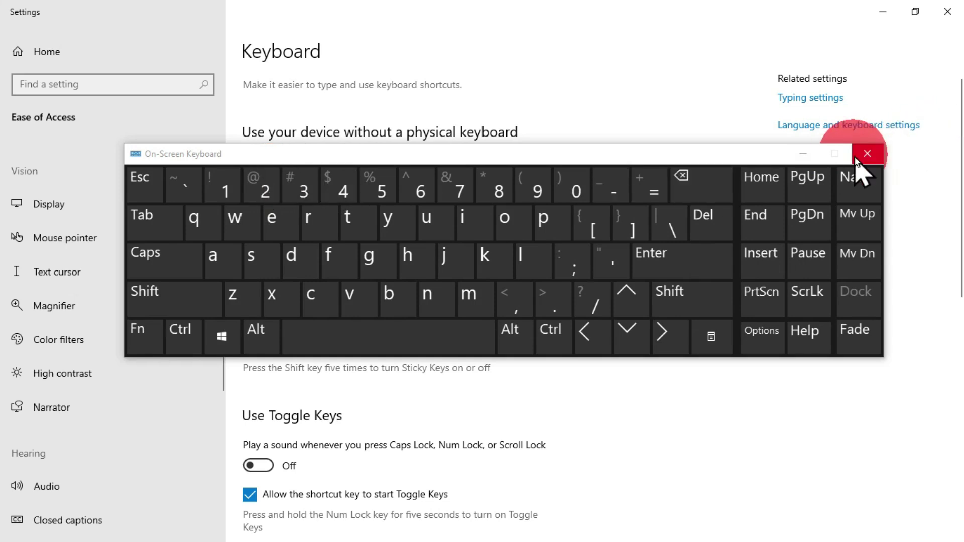
left_click(866, 153)
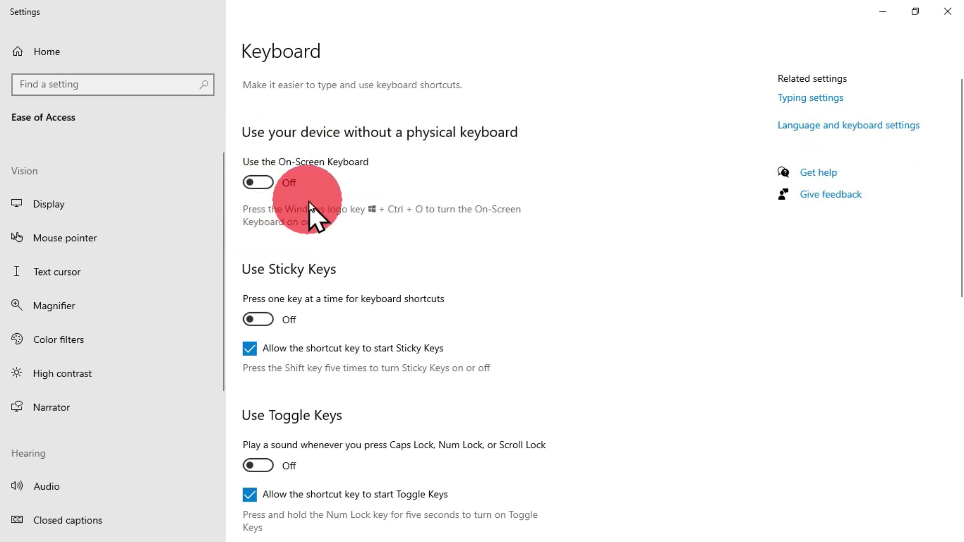
left_click(955, 19)
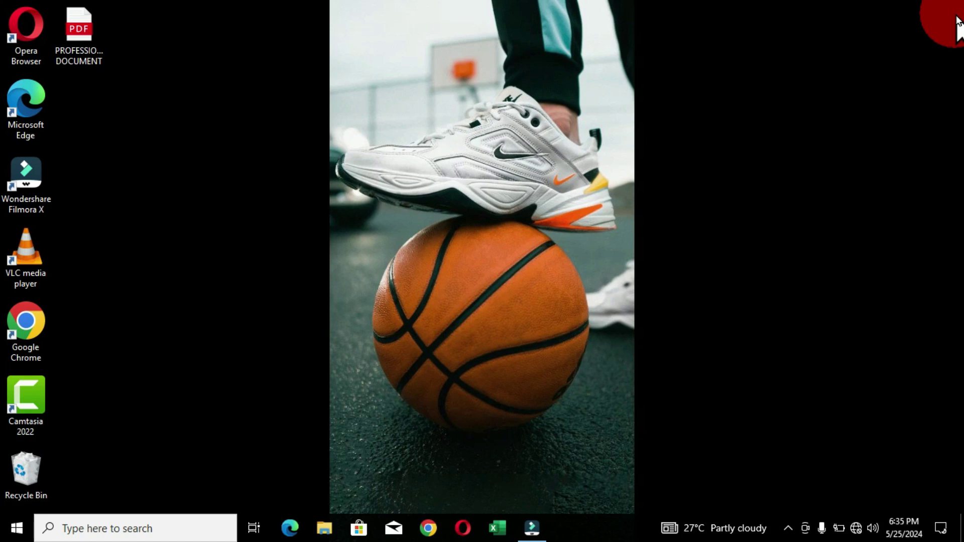
Search Windows for "on-scr" and open the setting that turns the On-Screen Keyboard on or off.
key("super+s")
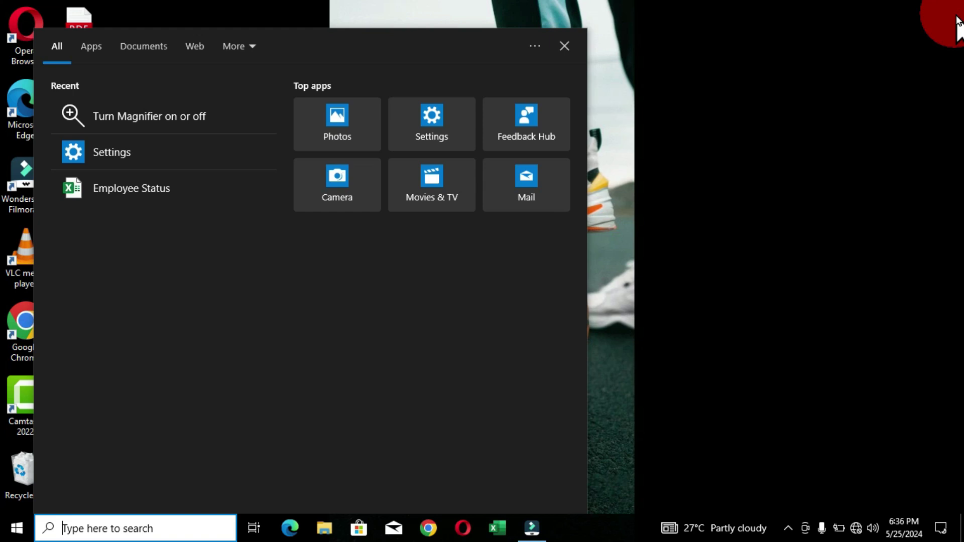
type("on-scr")
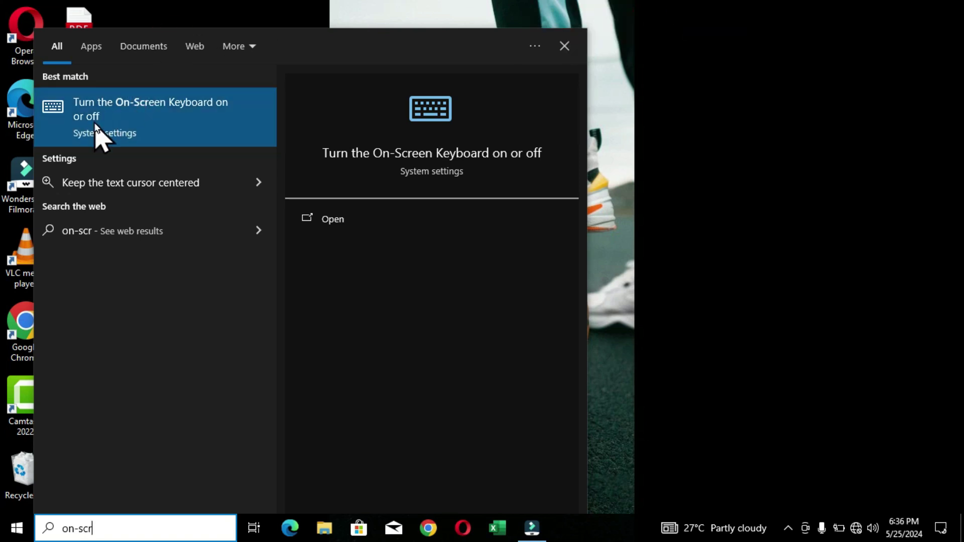
left_click(135, 123)
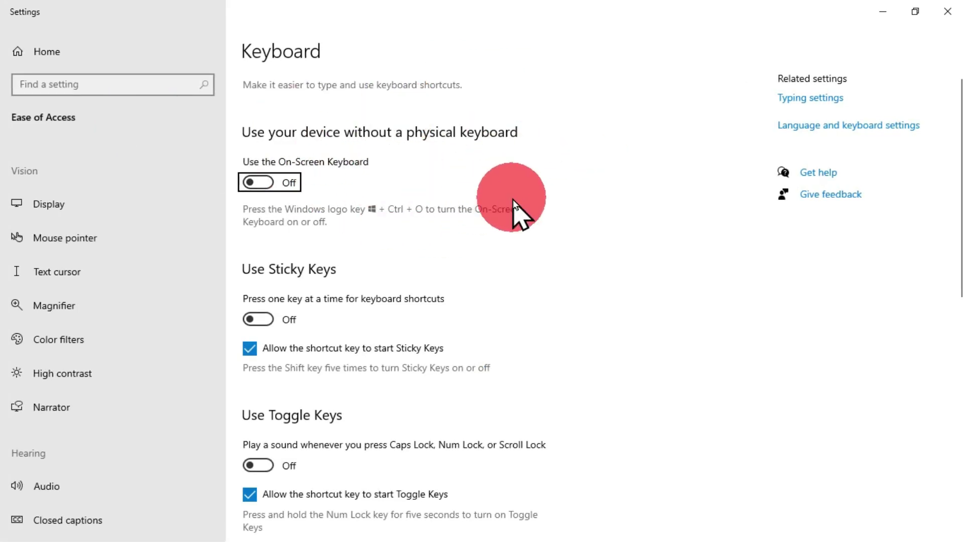
Turn on the On-Screen Keyboard and close it again, leaving the Keyboard settings open.
key("space")
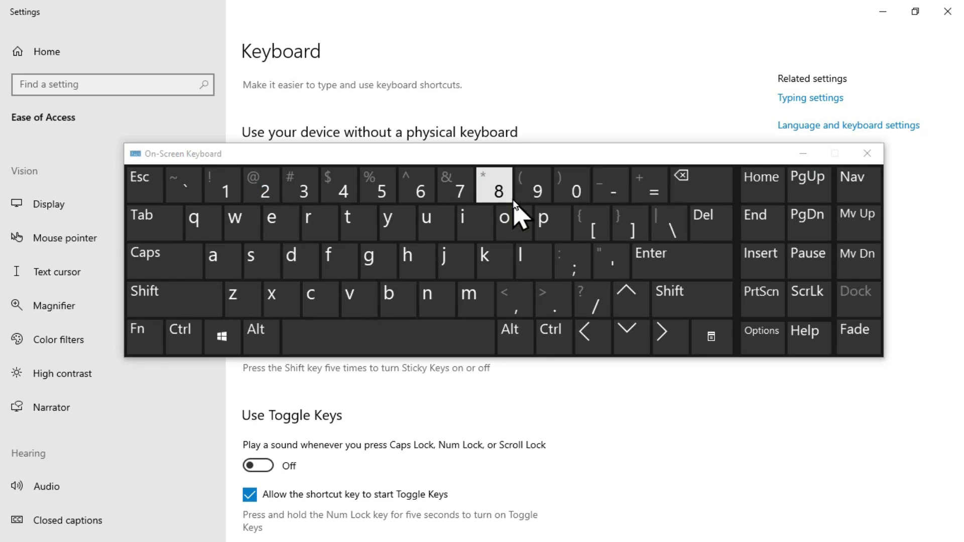
left_click(81, 100)
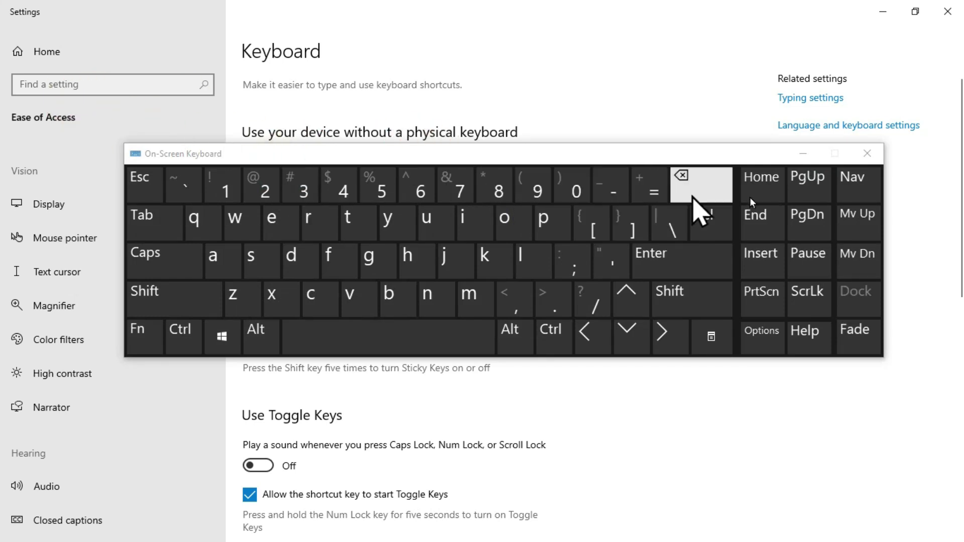
left_click(867, 153)
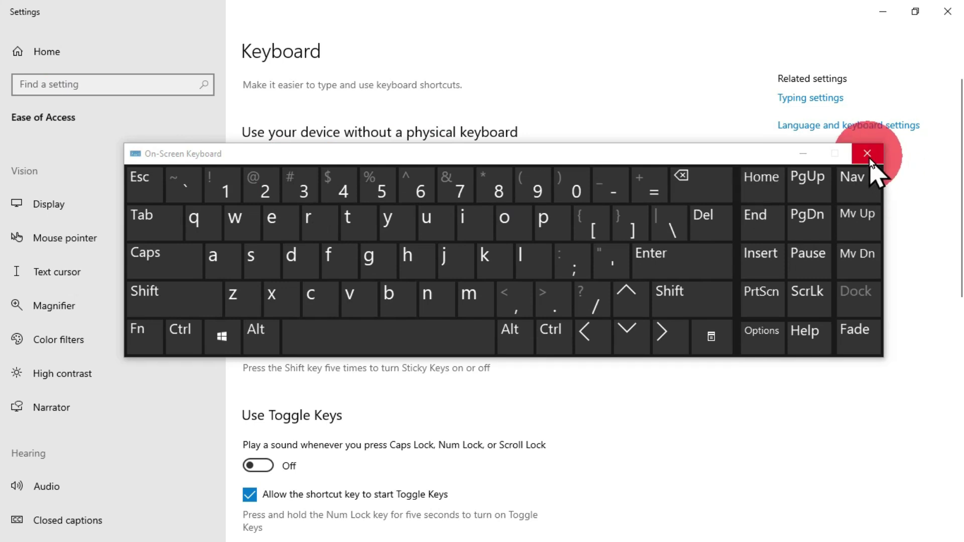
left_click(544, 297)
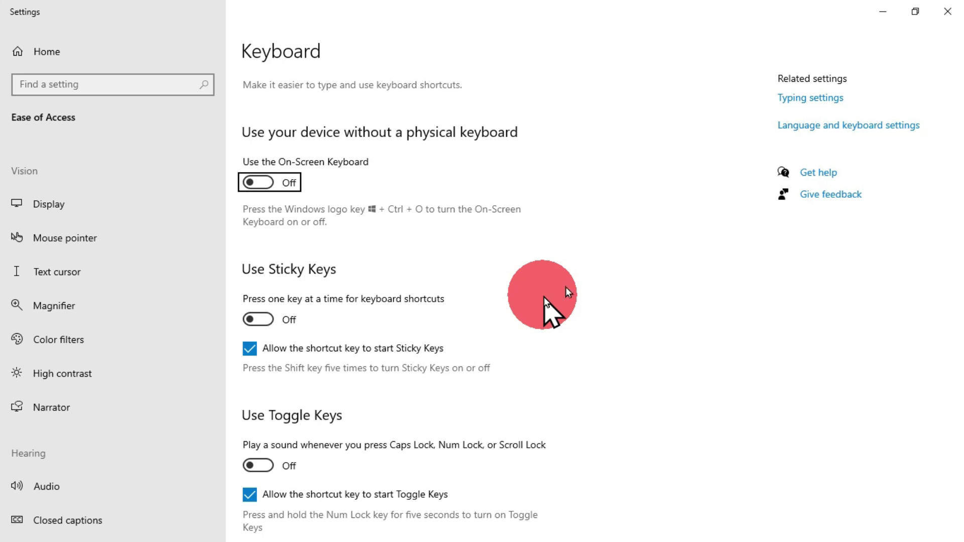
Close Settings, reopen it from the notification center, view the Ease of Access Keyboard page, and close the window again.
left_click(950, 14)
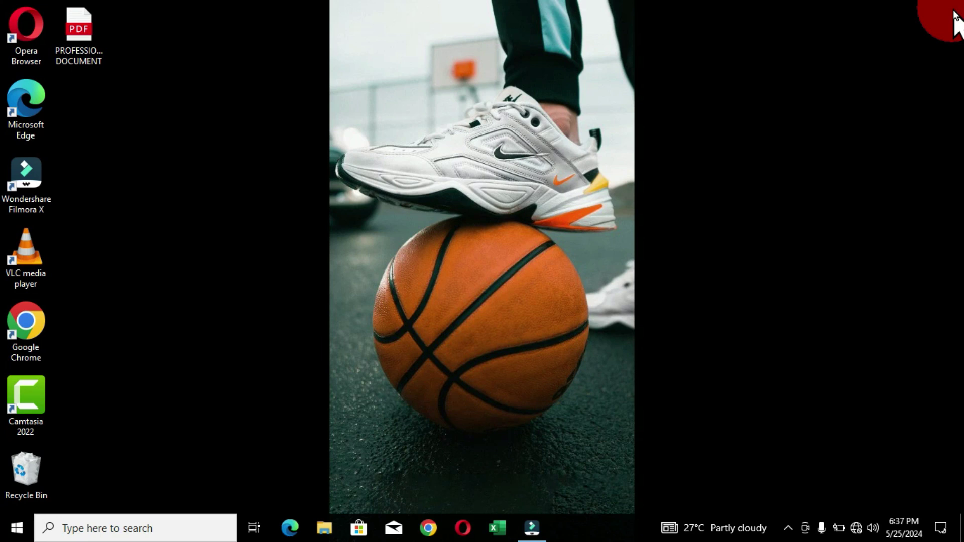
key("super+a")
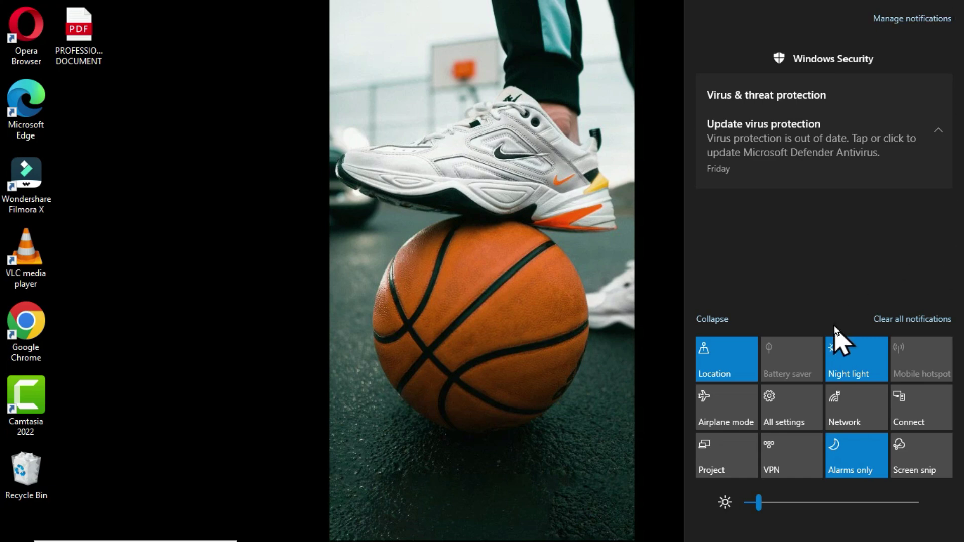
left_click(784, 399)
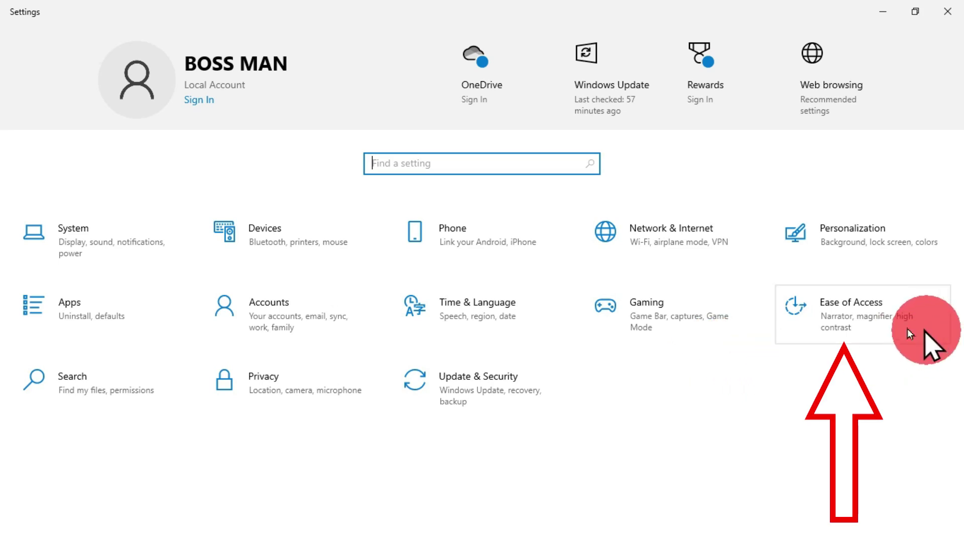
left_click(892, 330)
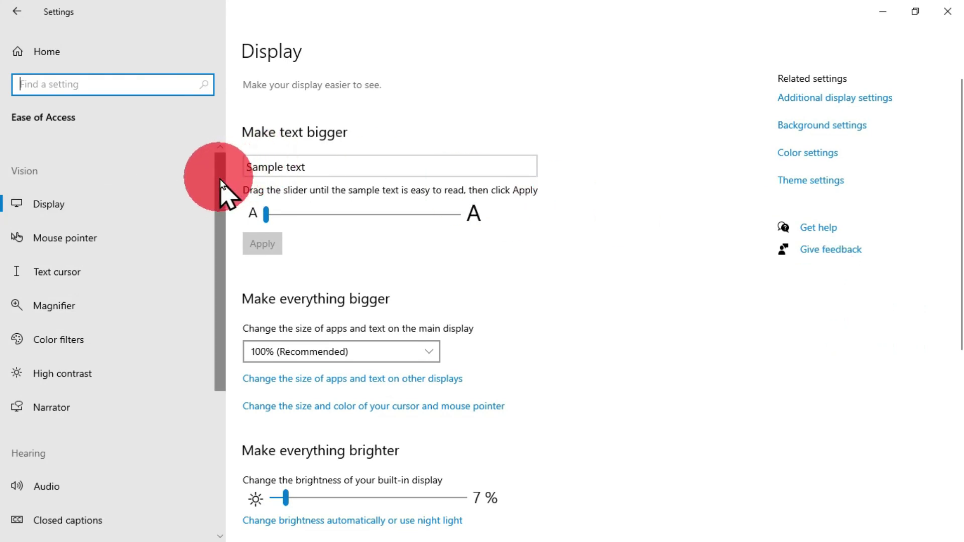
left_click(220, 180)
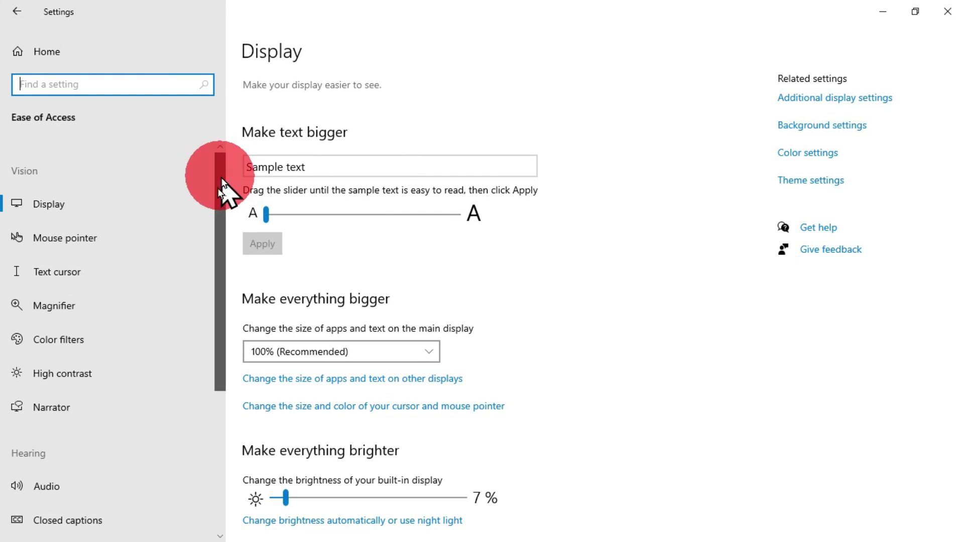
left_click_drag(221, 178, 215, 370)
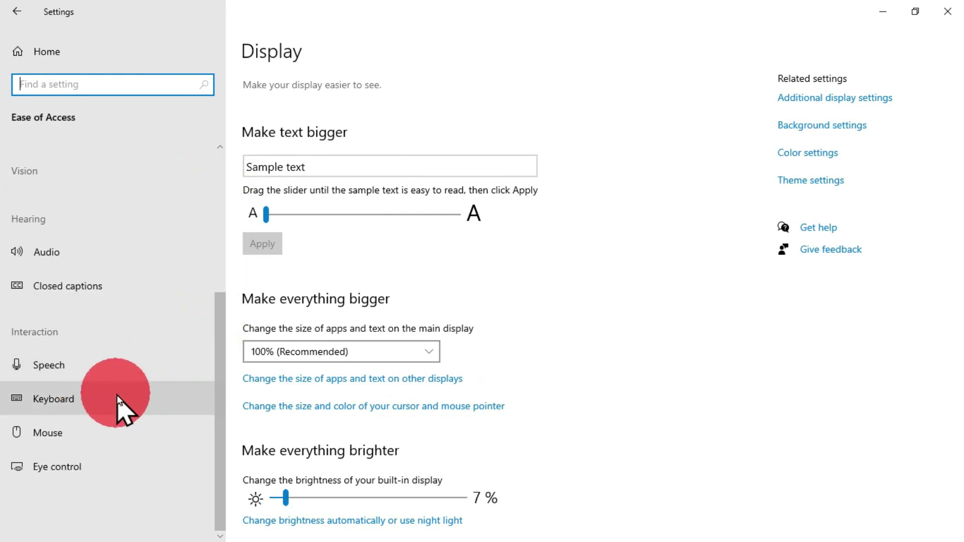
left_click(86, 399)
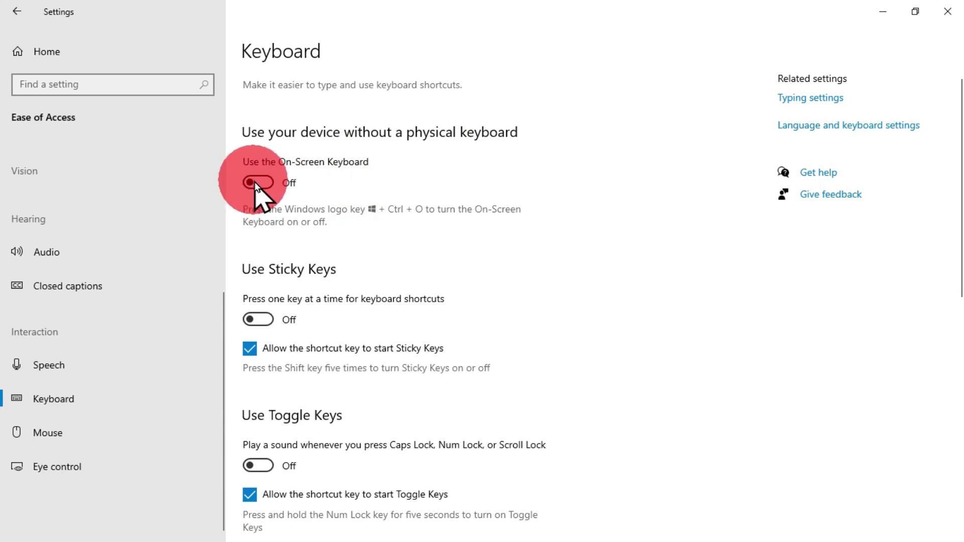
left_click(935, 18)
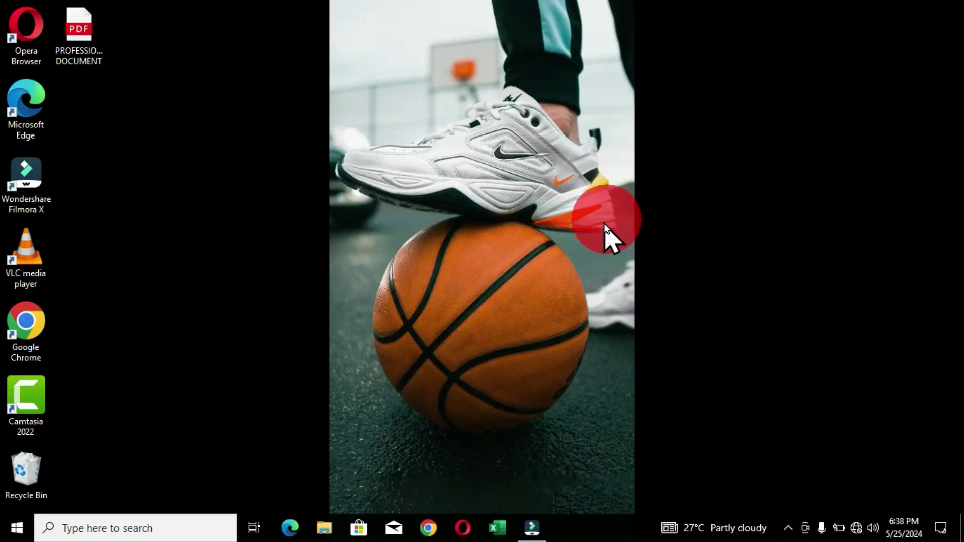
Open the Ease of Access settings directly, view their Keyboard page, and close the Settings window.
key("super+u")
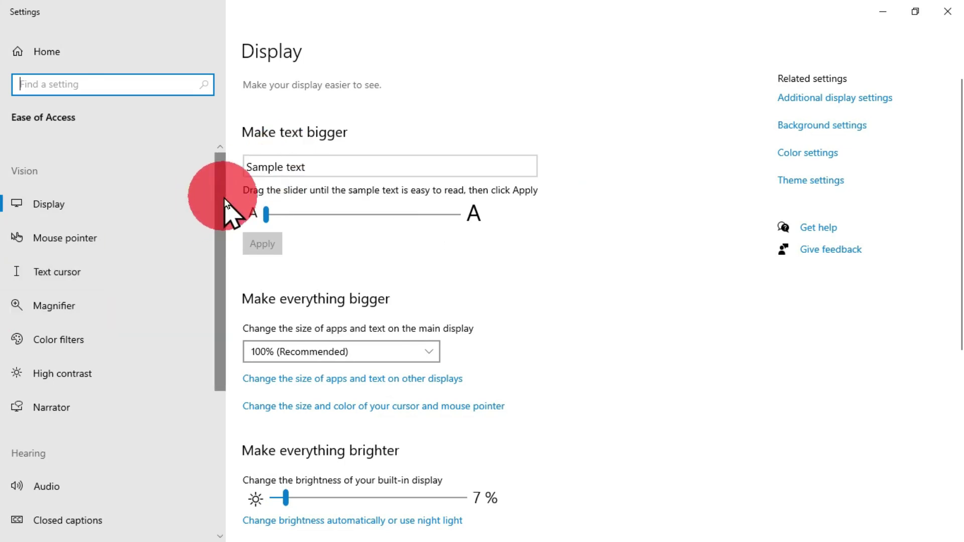
left_click_drag(224, 198, 86, 415)
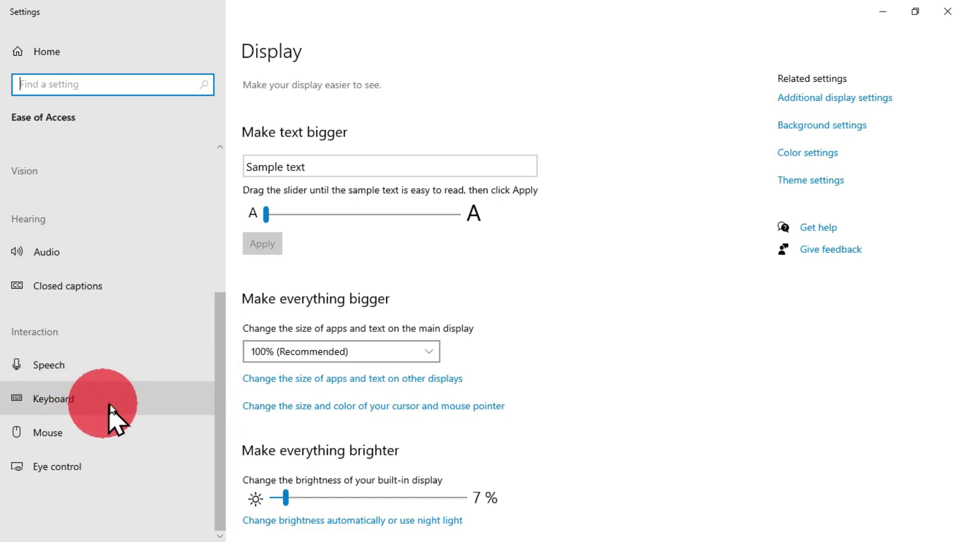
left_click(98, 403)
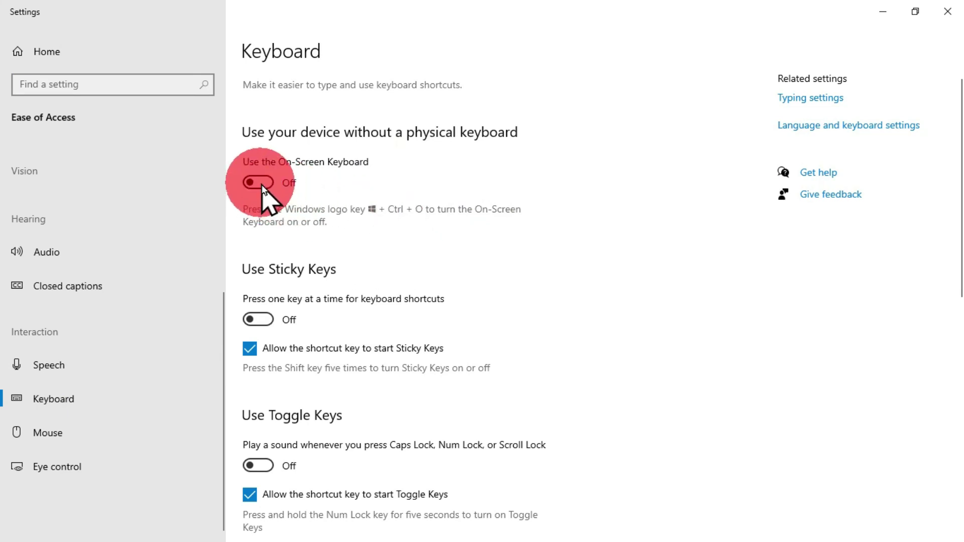
left_click(948, 11)
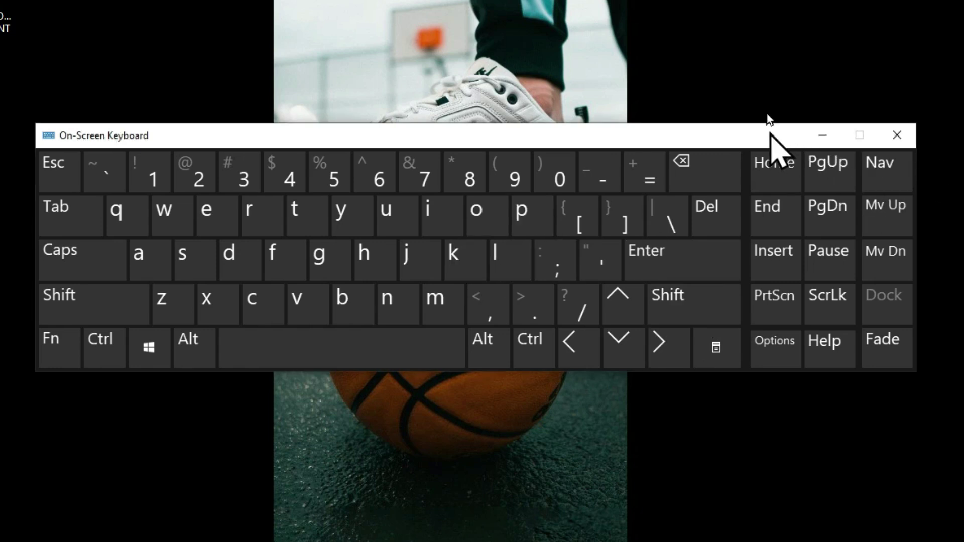
Move the On-Screen Keyboard slightly higher on the desktop and use it to bring up the taskbar's context menu.
left_click_drag(771, 136, 765, 94)
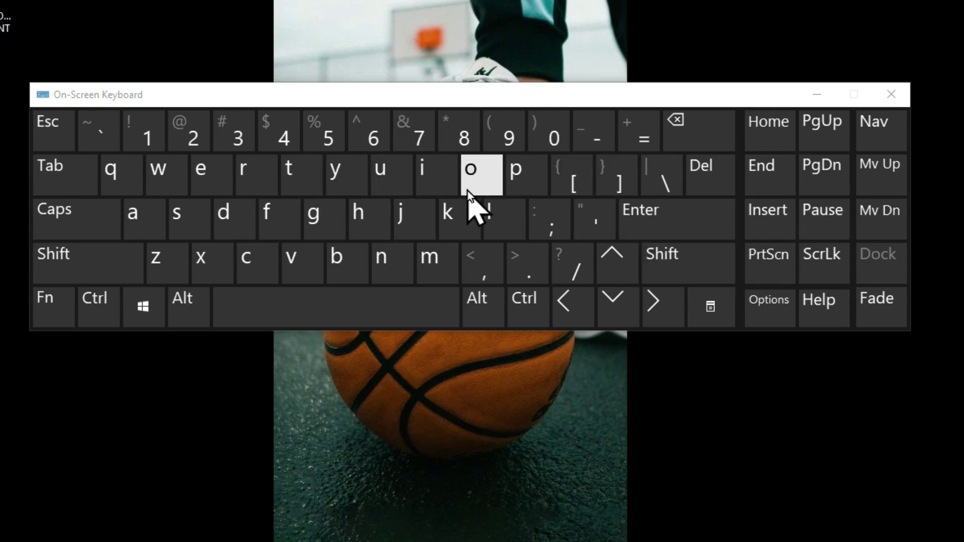
left_click(696, 312)
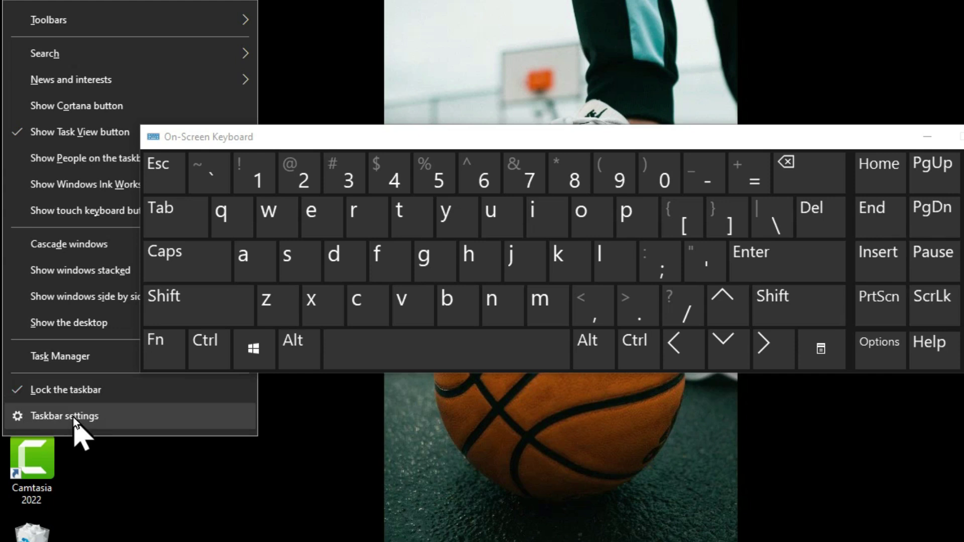
left_click(138, 31)
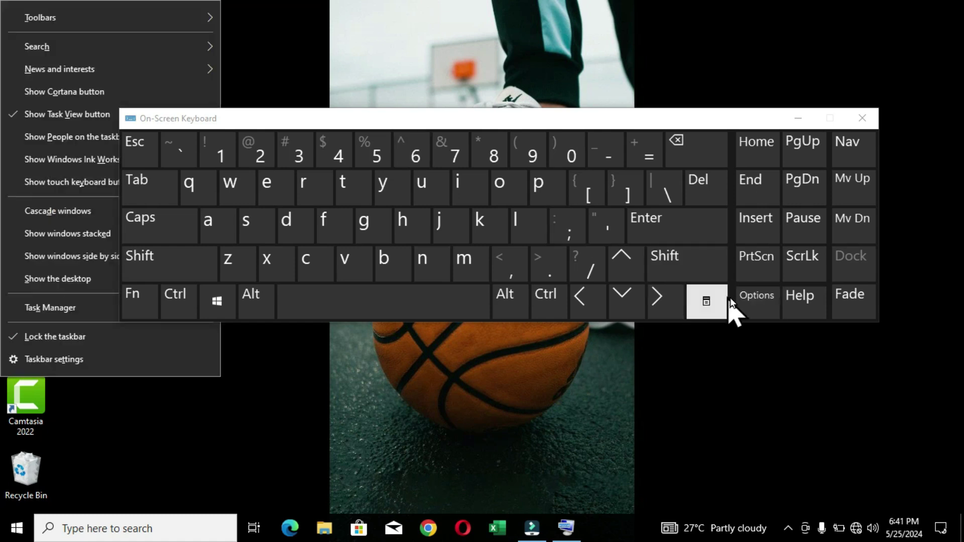
Open the On-Screen Keyboard options, move the dialog off the keyboard's left part, and turn on the numeric key pad.
left_click(753, 300)
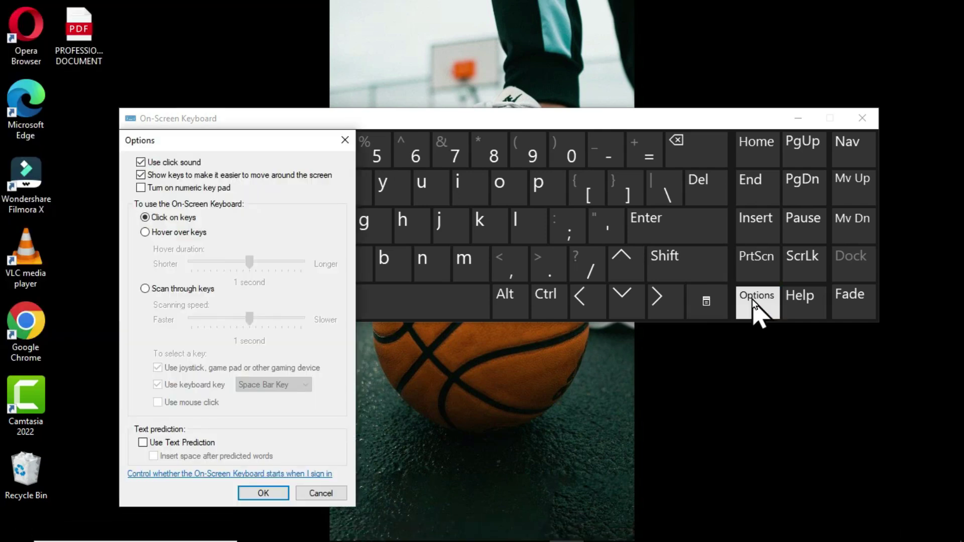
left_click_drag(252, 140, 456, 50)
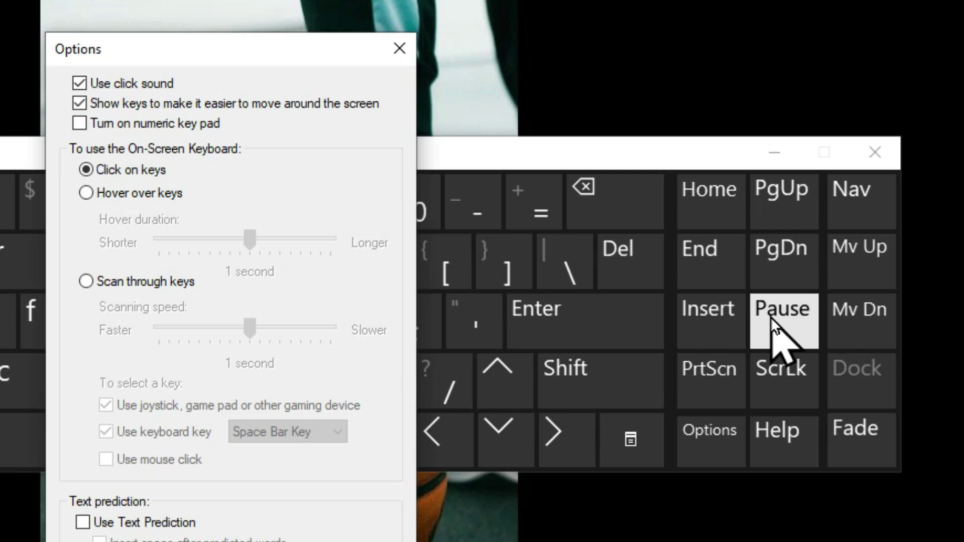
left_click(78, 125)
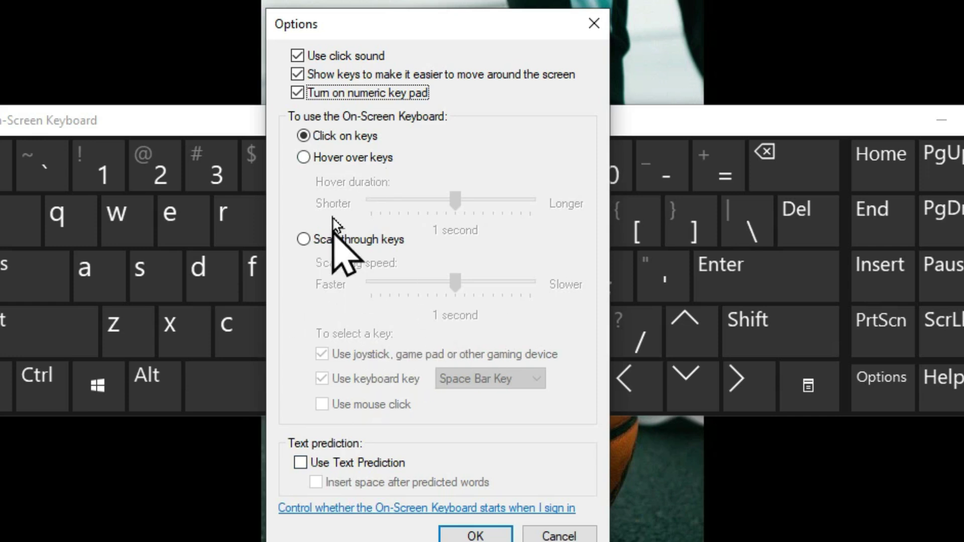
Try the Hover over keys and Scan through keys modes, return to Click on keys, and apply the options.
left_click(305, 157)
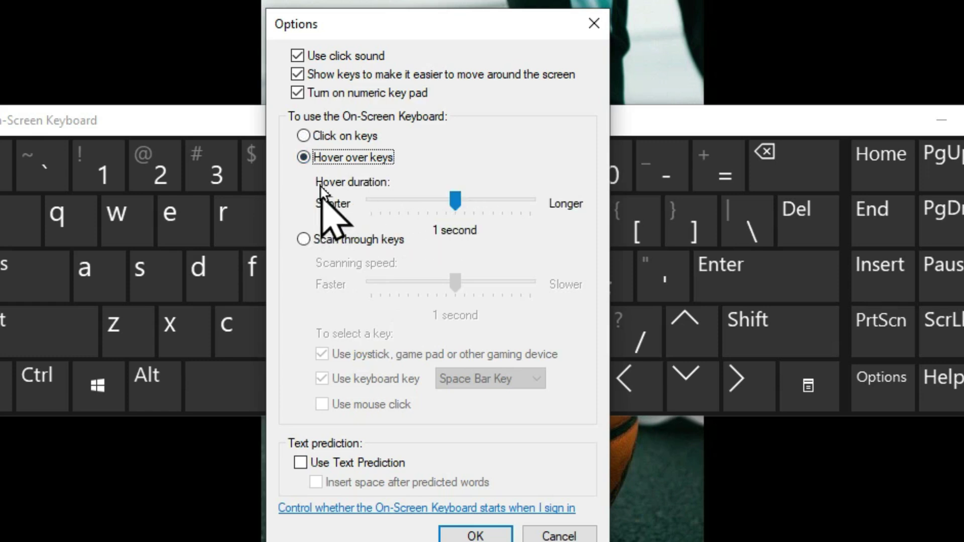
left_click(304, 140)
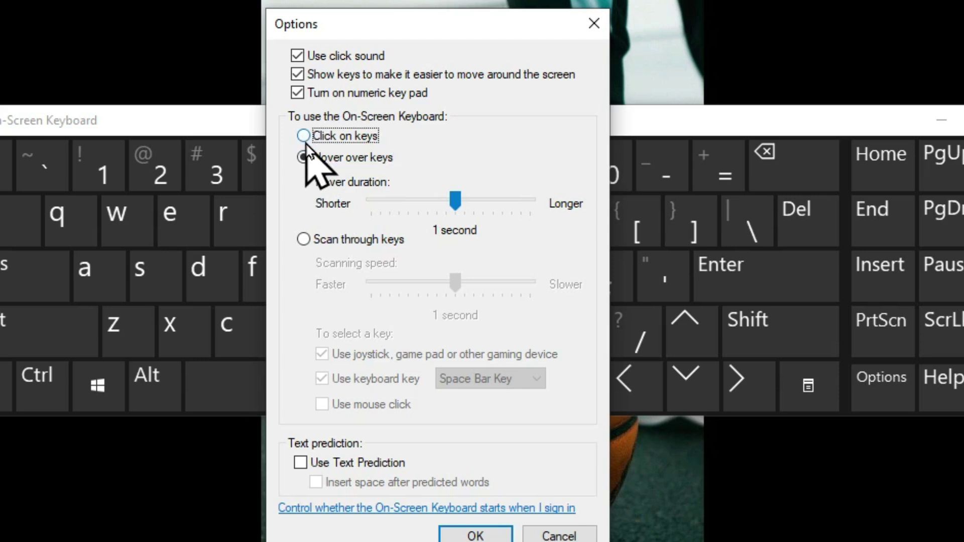
left_click(303, 239)
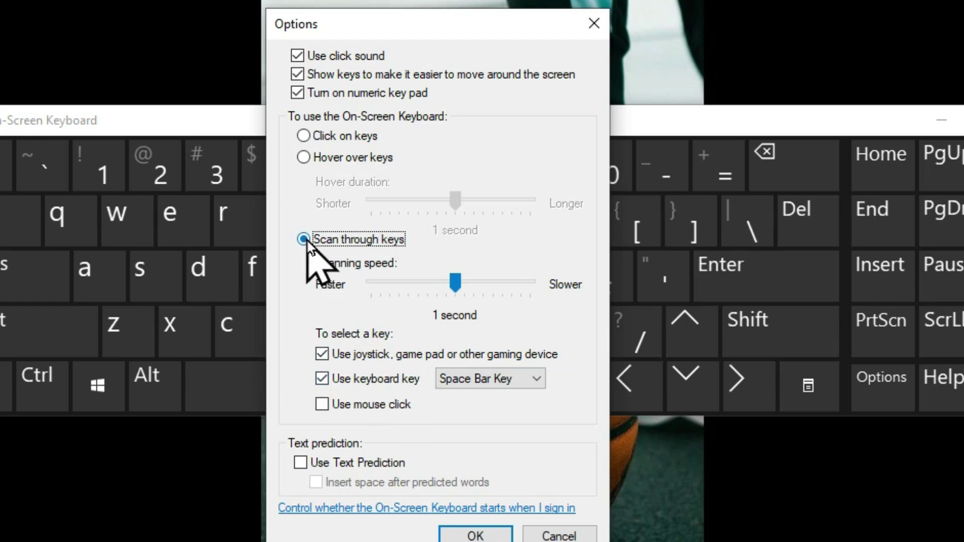
left_click(303, 136)
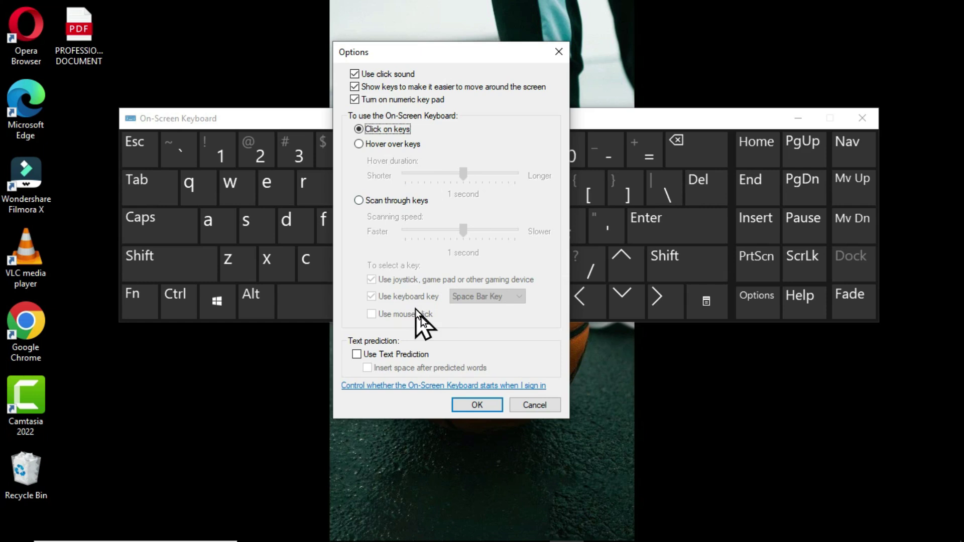
left_click(462, 402)
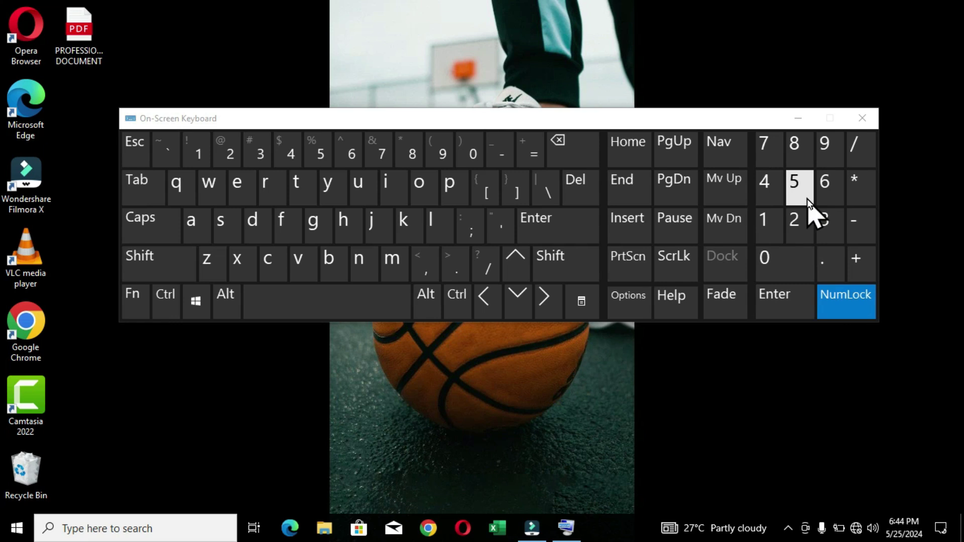
Switch Num Lock off and back on twice, and toggle the Start menu from the On-Screen Keyboard.
key("Num_Lock")
key("Num_Lock")
left_click(854, 306)
left_click(854, 306)
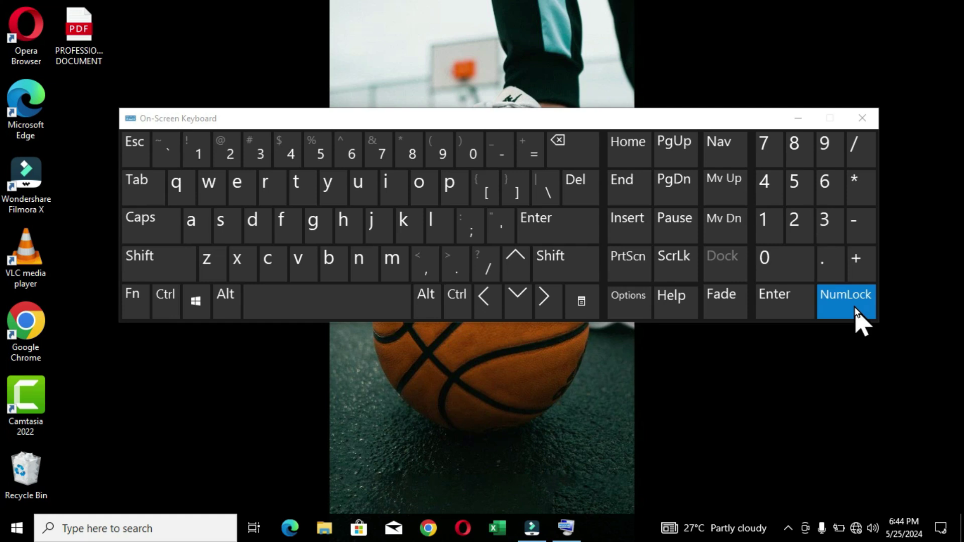
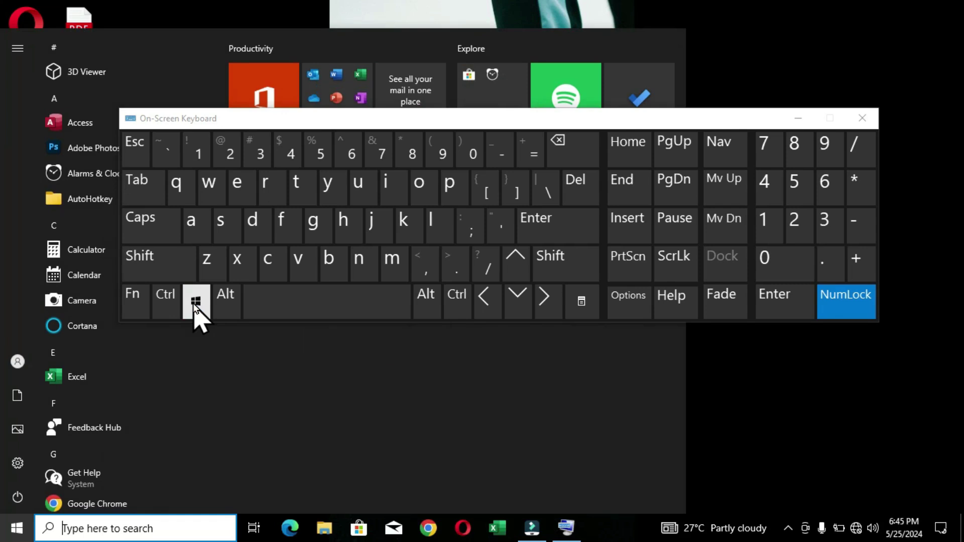
left_click(195, 305)
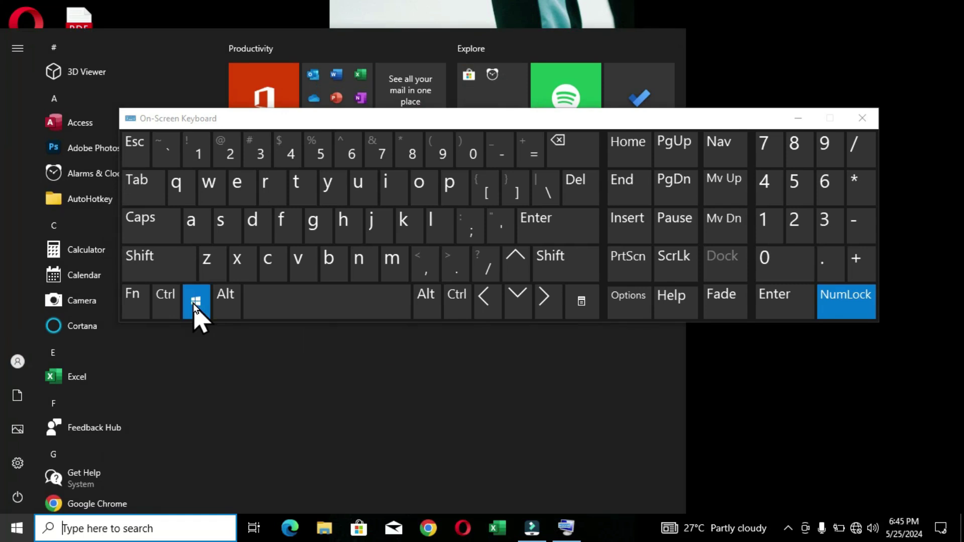
left_click(196, 304)
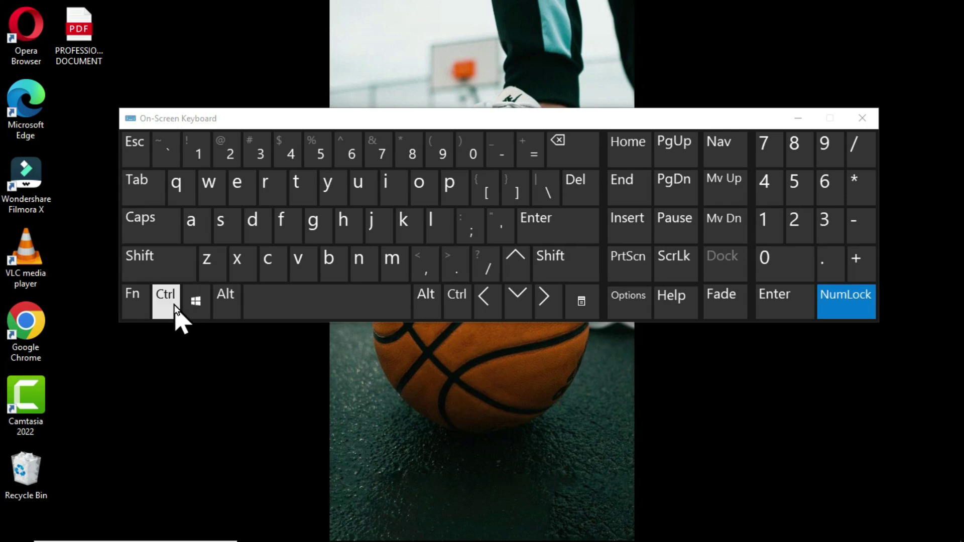
Launch Task Manager from the On-Screen Keyboard, move the two windows apart, and close Task Manager.
left_click(174, 305)
left_click(160, 268)
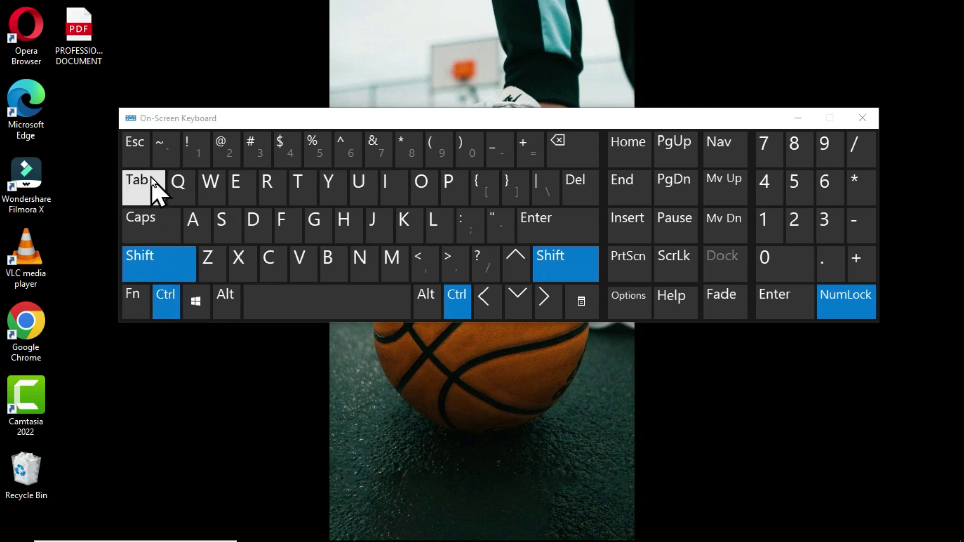
left_click(139, 146)
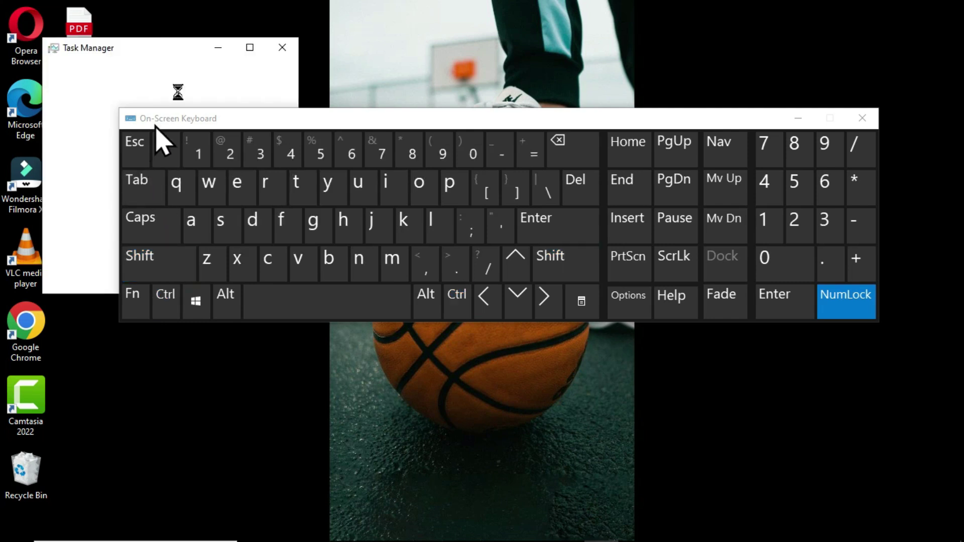
left_click_drag(202, 124, 196, 225)
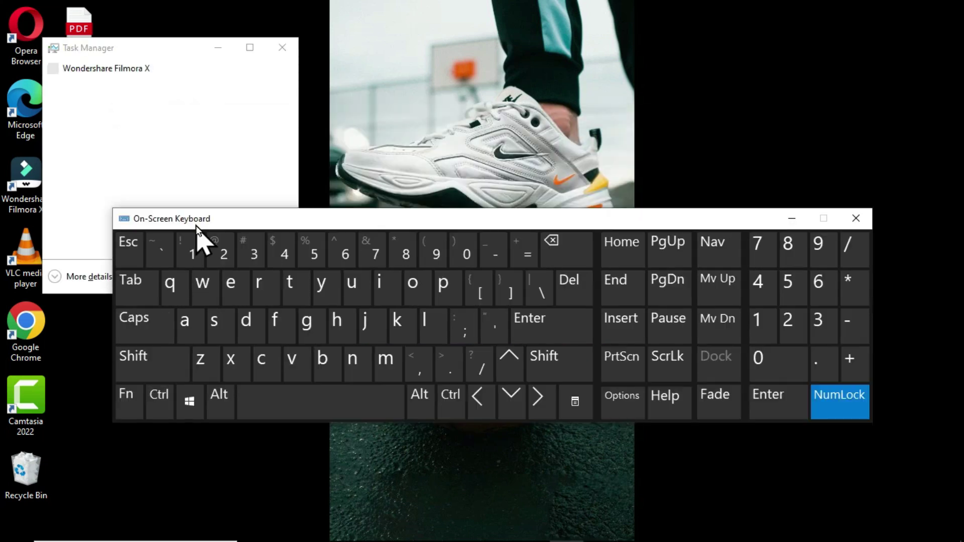
left_click_drag(125, 47, 212, 29)
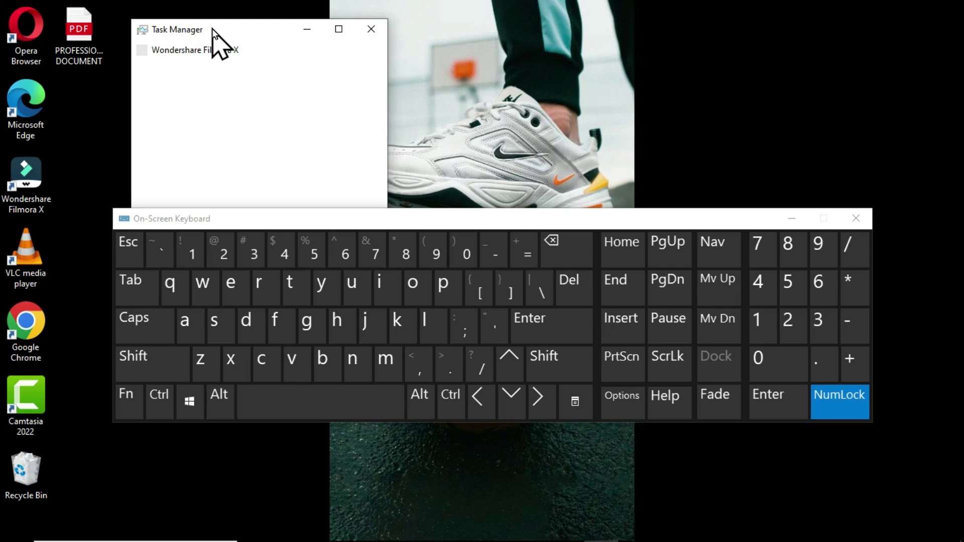
left_click(370, 28)
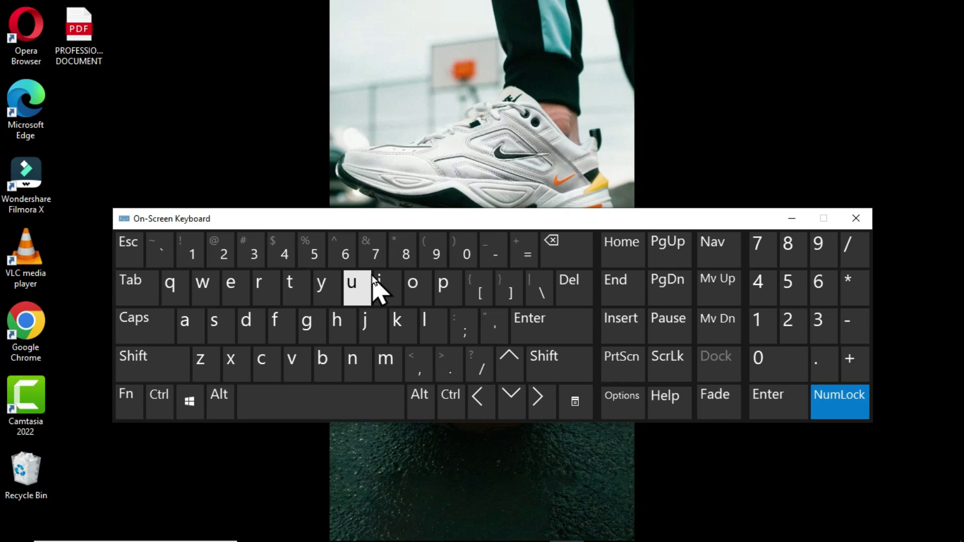
Start a screen snip from the On-Screen Keyboard and capture a rectangle around the Opera, Edge and PDF desktop icons.
left_click(190, 404)
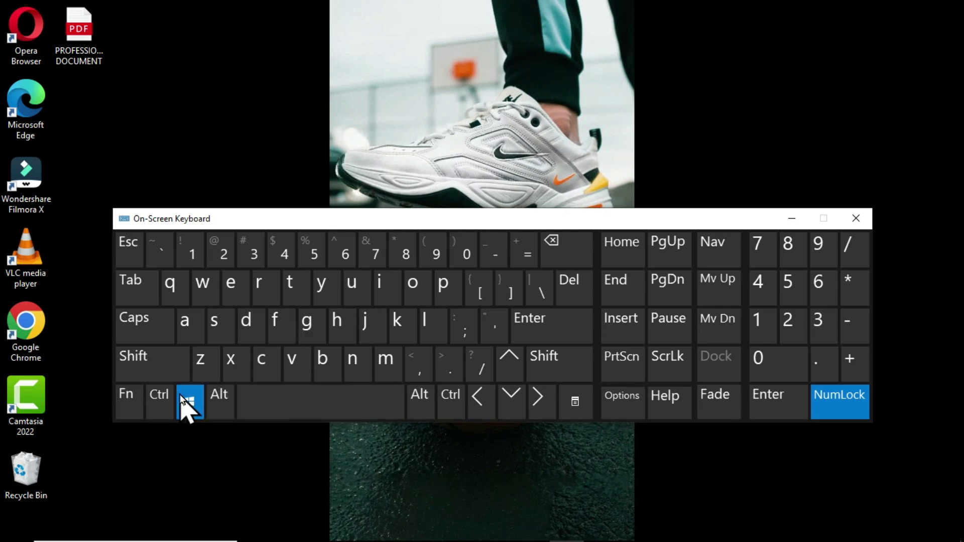
left_click(157, 355)
left_click(216, 321)
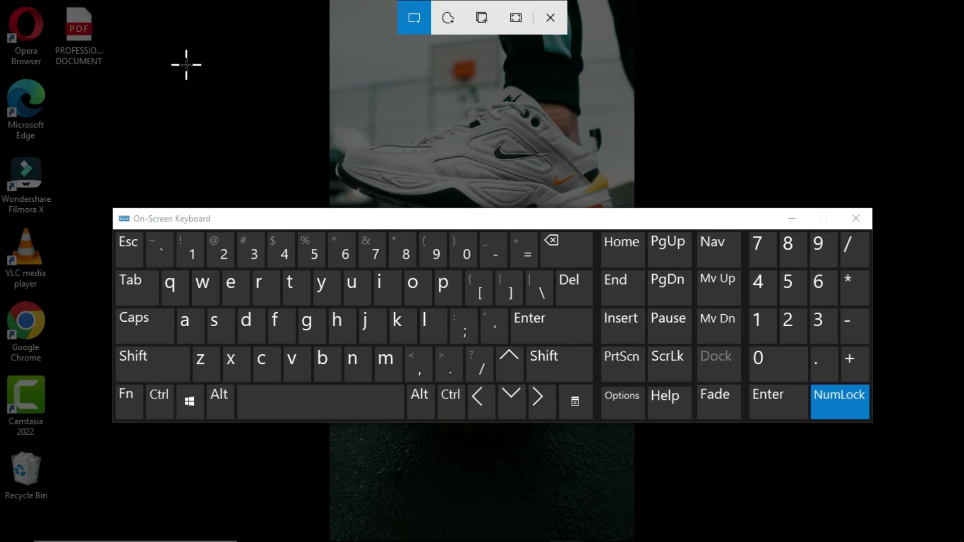
mouse_move(1, 1)
left_mouse_down()
mouse_move(96, 155)
mouse_move(112, 154)
left_mouse_up()
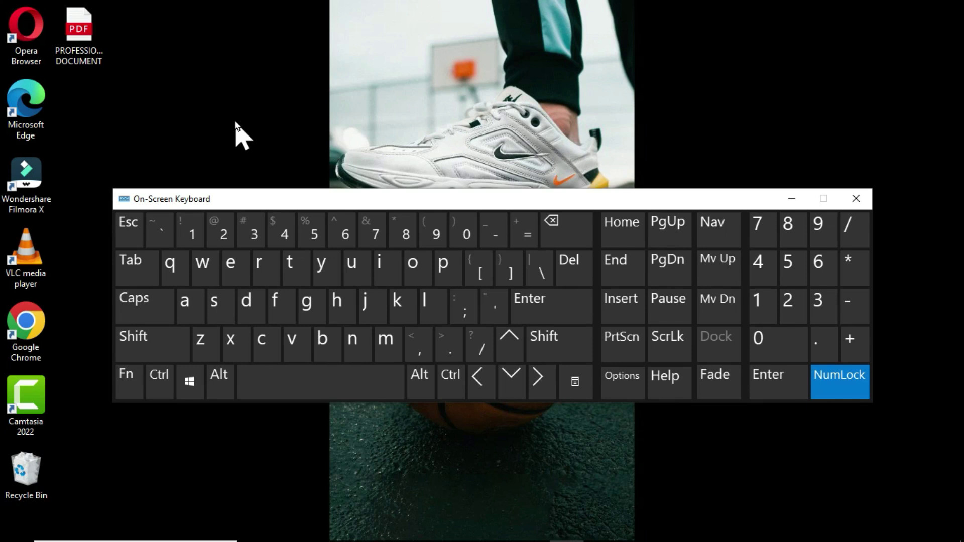
Open the action center from the On-Screen Keyboard, dismiss it, and move the keyboard fully back into view on the desktop.
key("super")
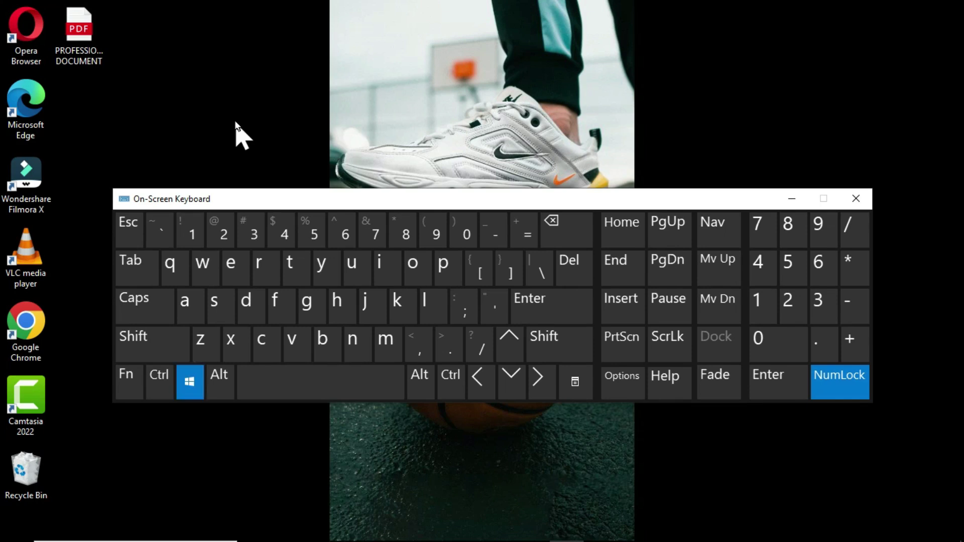
key("super+a")
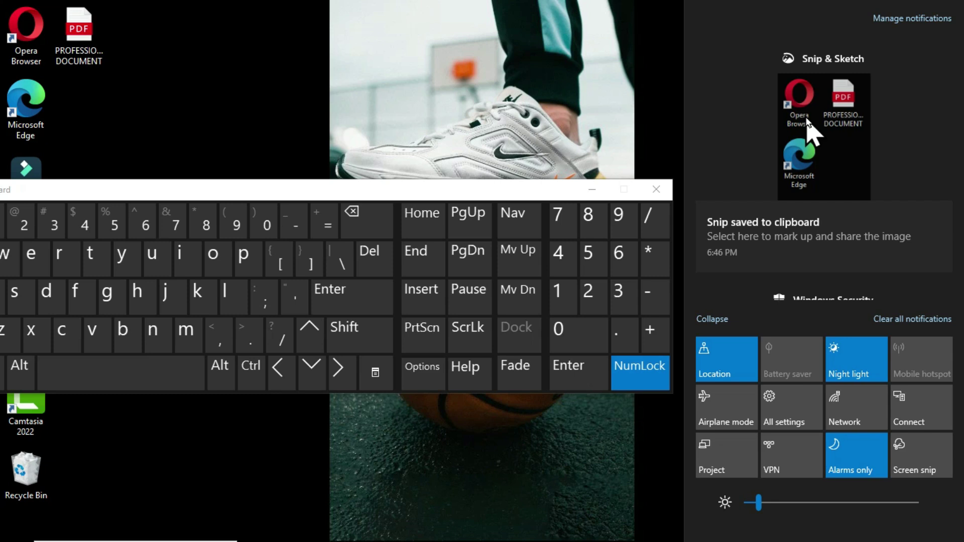
left_click(387, 173)
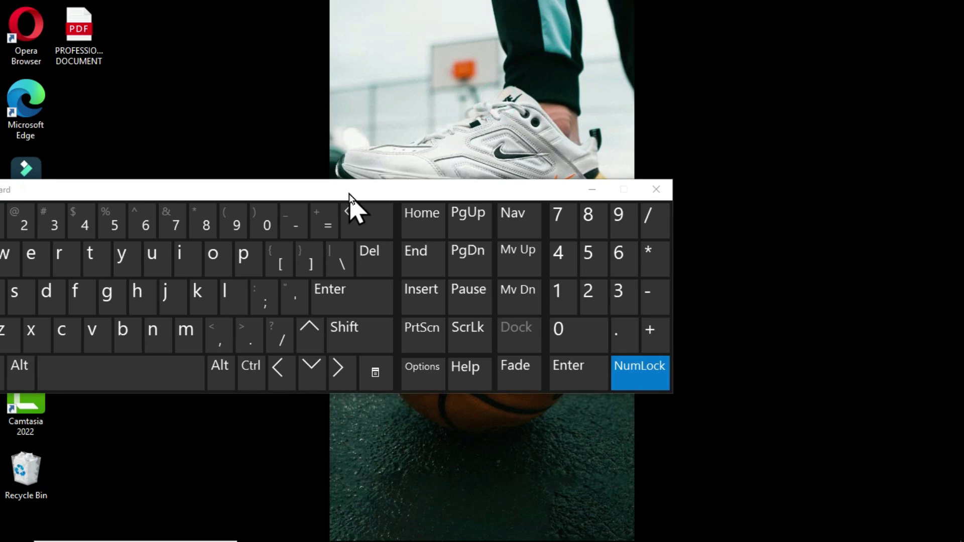
left_click_drag(349, 196, 559, 164)
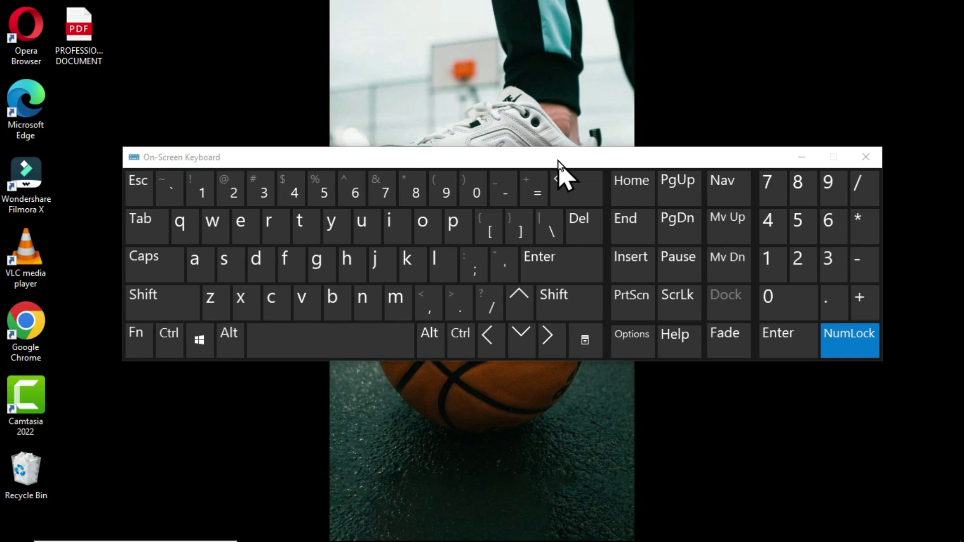
Launch Word from the Start menu opened with the On-Screen Keyboard, and move the keyboard to the lower part of the blank document.
left_click(200, 341)
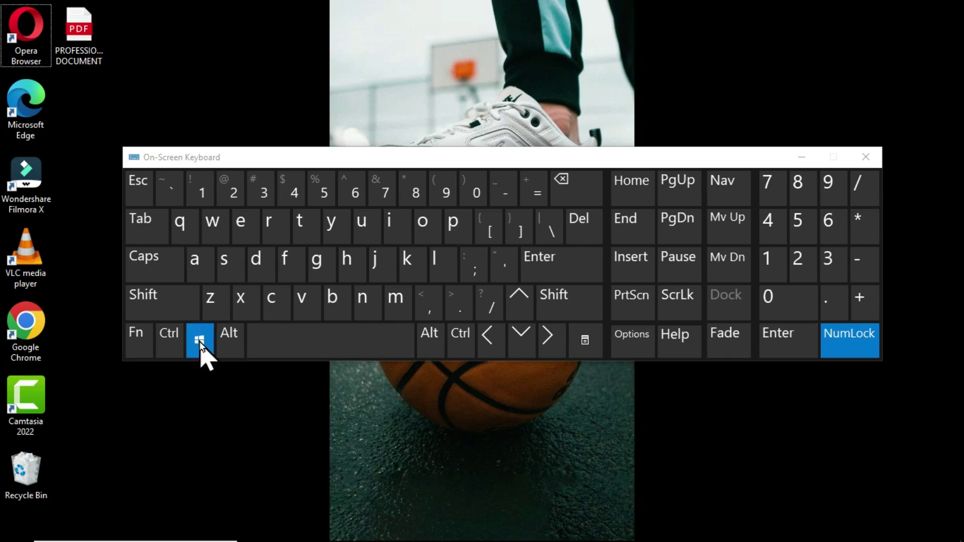
left_click(200, 340)
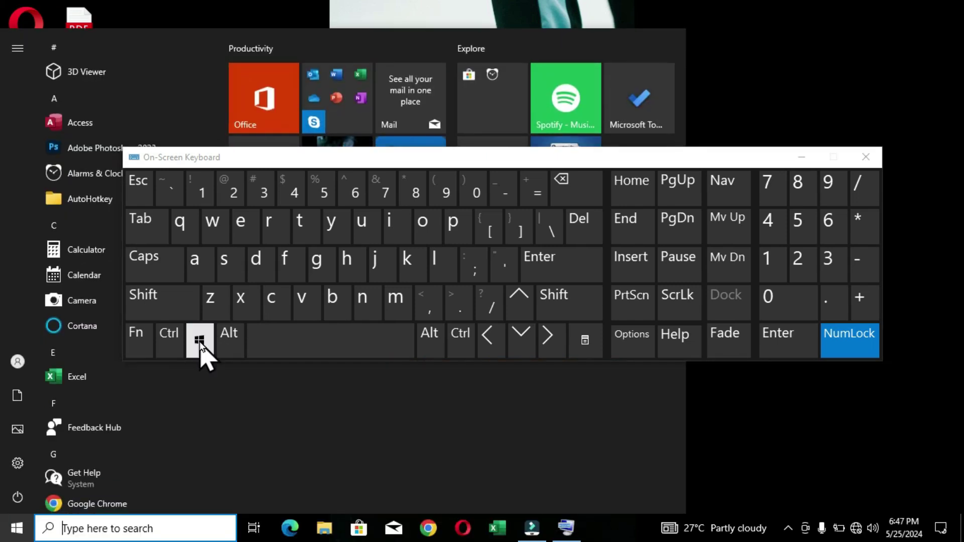
mouse_move(221, 103)
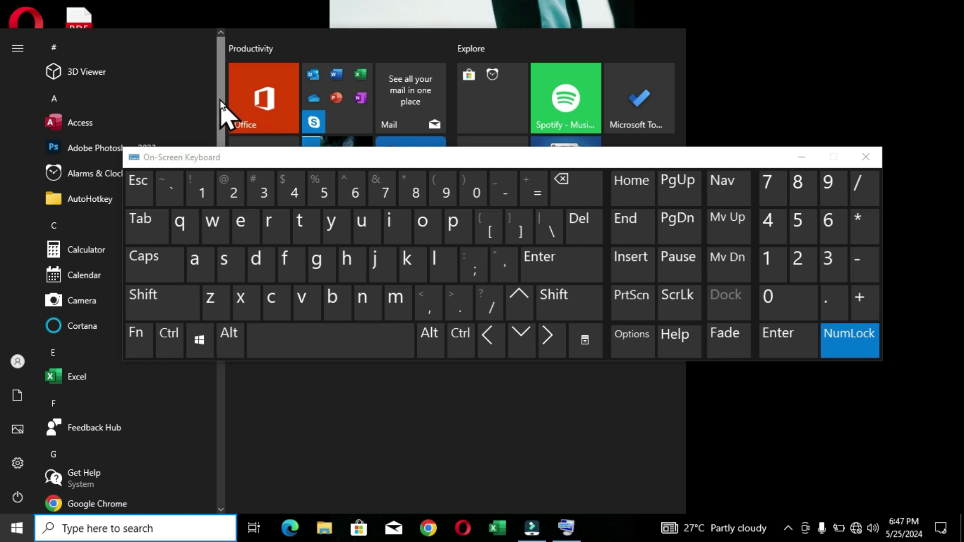
left_click_drag(220, 101, 225, 444)
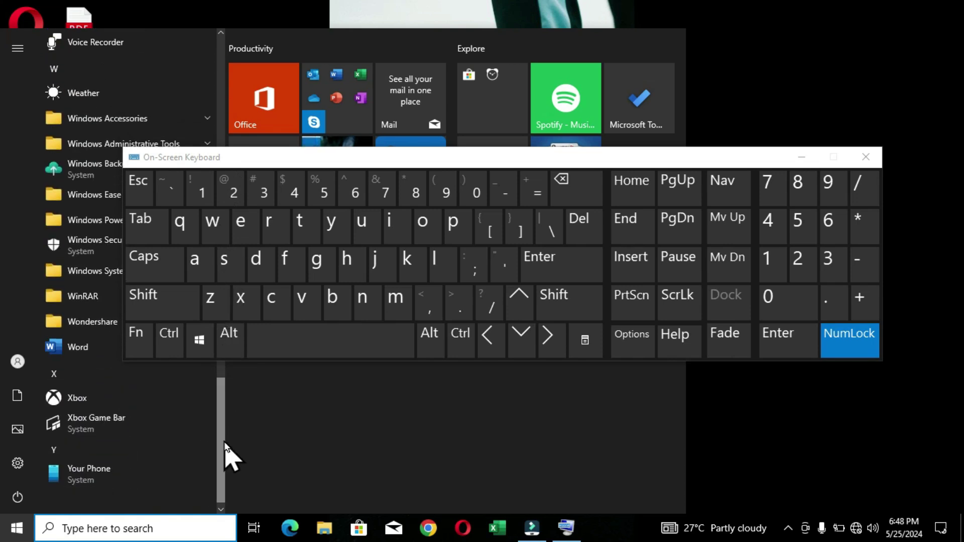
left_click(80, 351)
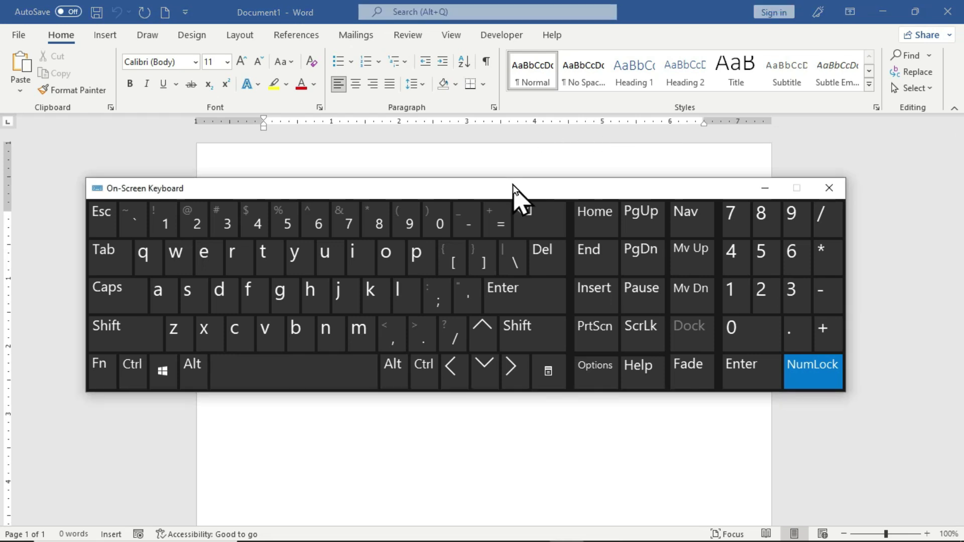
left_click_drag(513, 185, 530, 303)
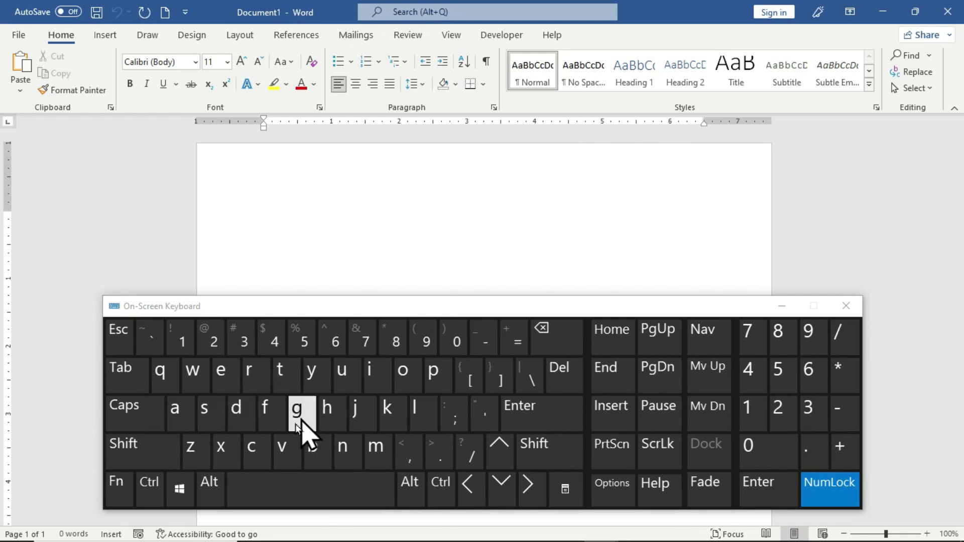
Enter "Dog is " in the document with the On-Screen Keyboard, capitalizing only the D.
left_click(142, 426)
left_click(236, 417)
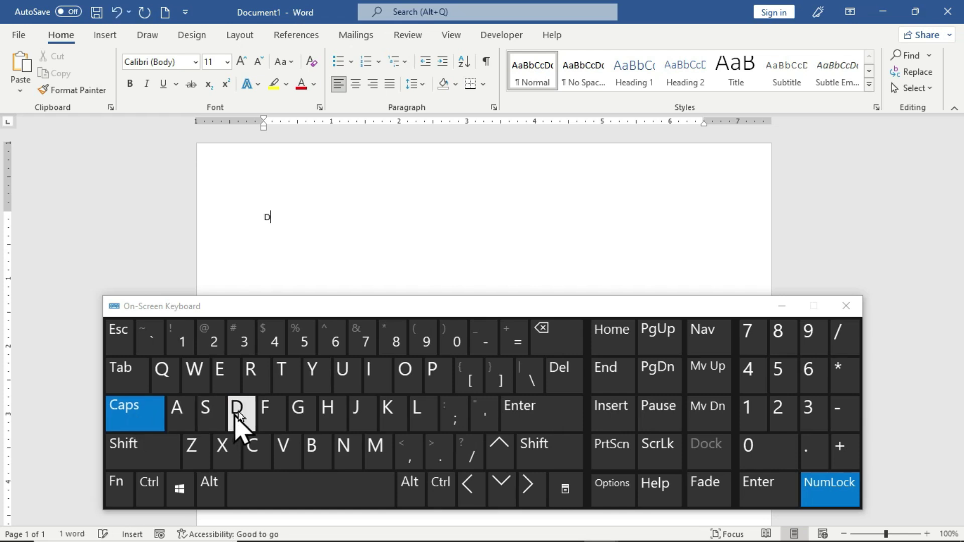
left_click(139, 427)
left_click(402, 397)
left_click(298, 422)
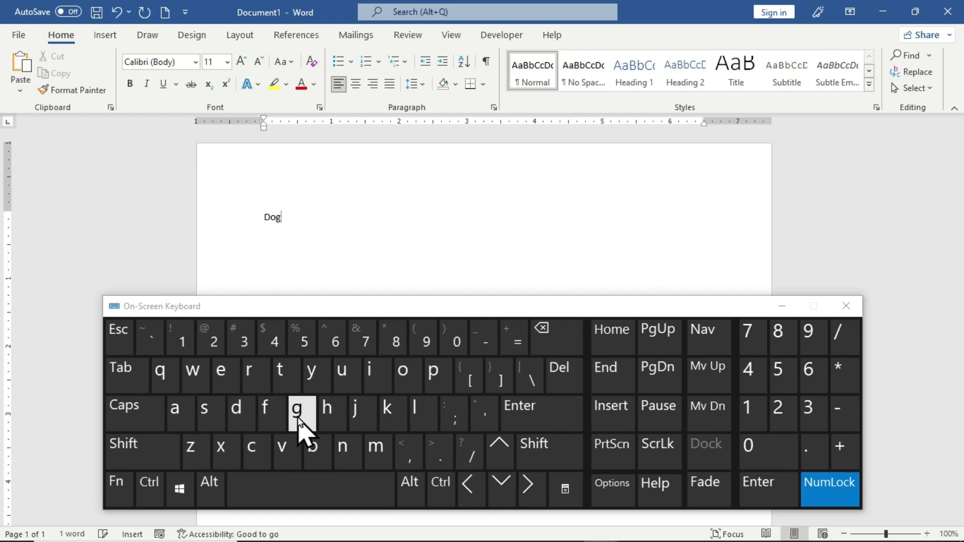
left_click(302, 490)
left_click(374, 376)
left_click(205, 417)
left_click(296, 503)
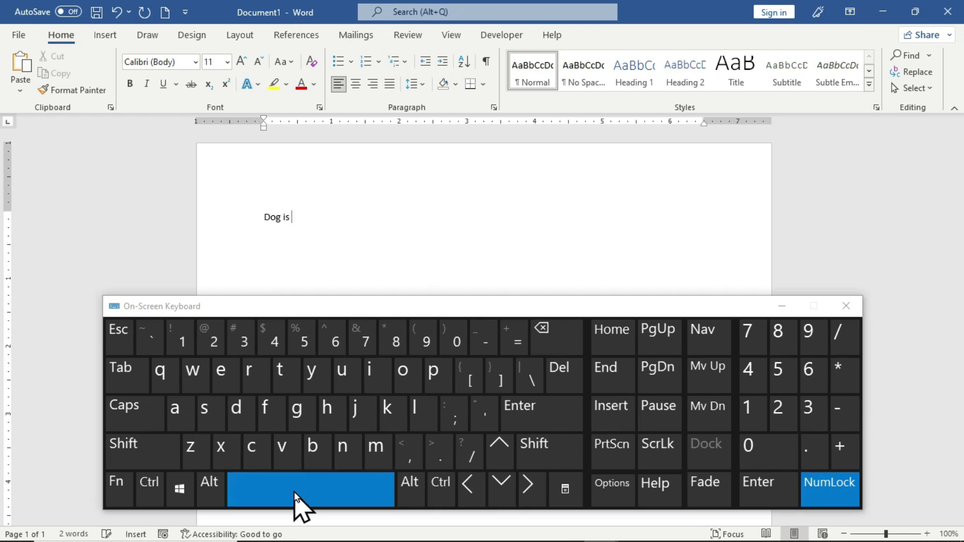
Continue the sentence with "an animal" using the On-Screen Keyboard.
left_click(180, 413)
left_click(336, 455)
left_click(336, 482)
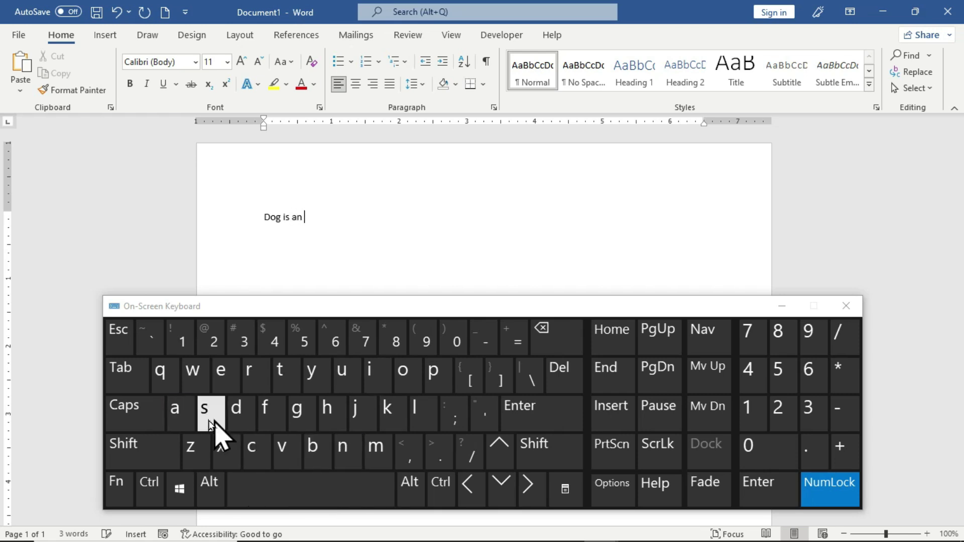
left_click(176, 411)
left_click(343, 449)
left_click(371, 377)
left_click(376, 445)
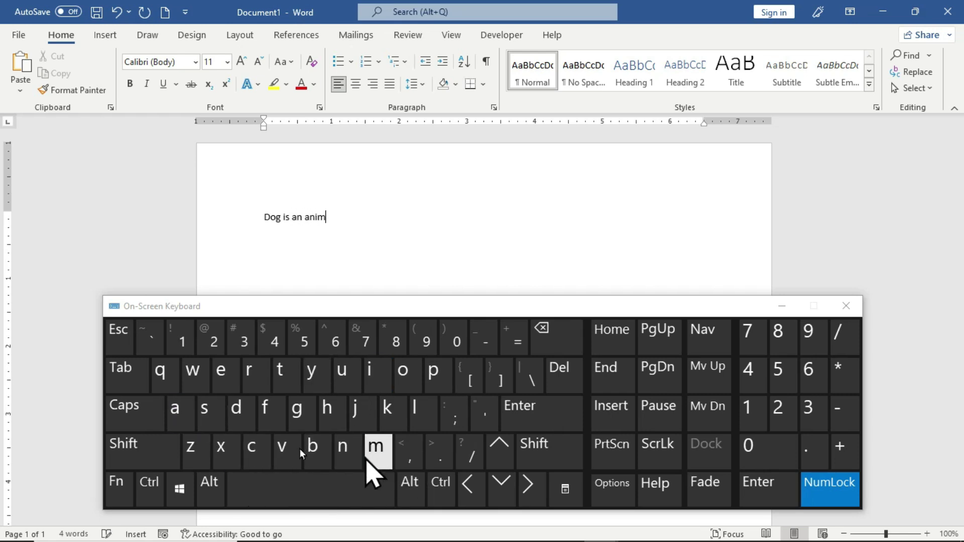
left_click(176, 417)
left_click(415, 419)
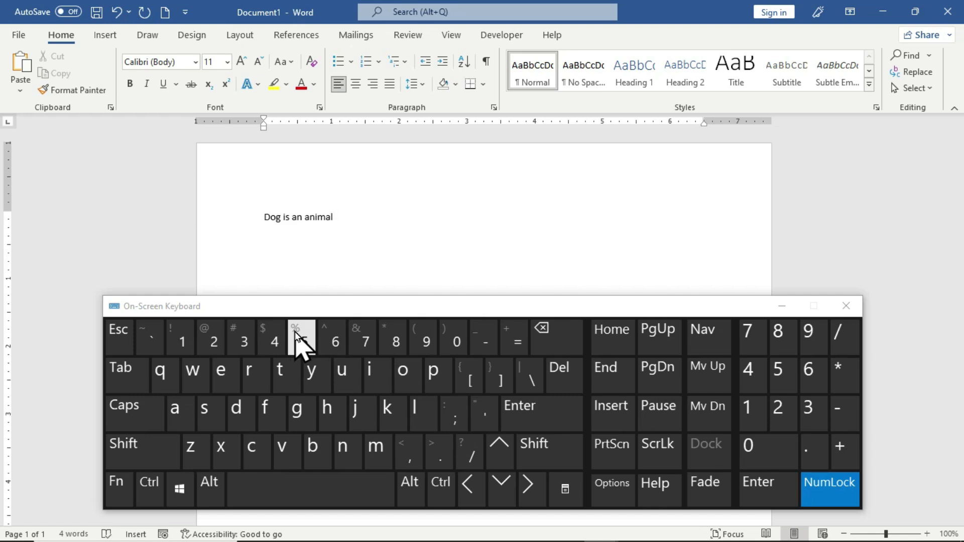
Enable Use Text Prediction in the On-Screen Keyboard options and apply the change.
left_click(618, 497)
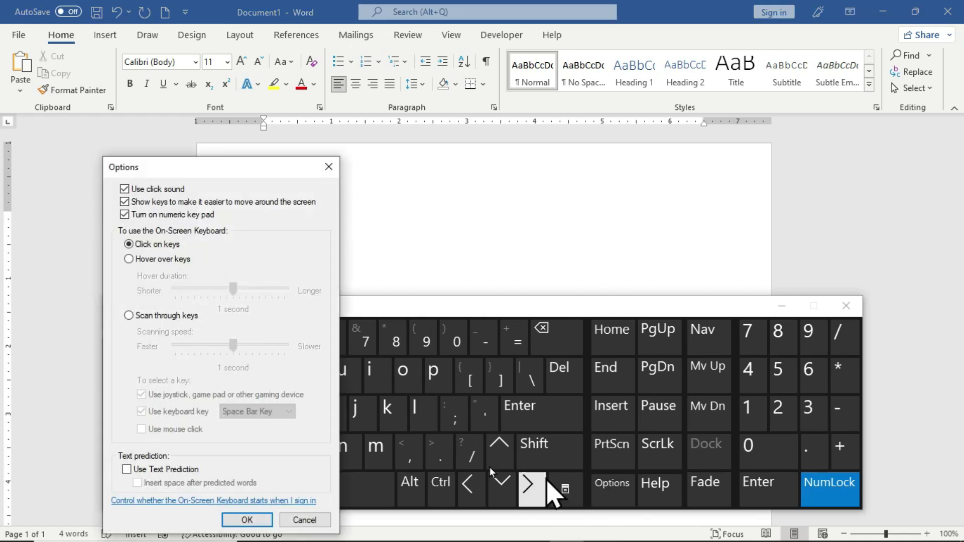
left_click(134, 471)
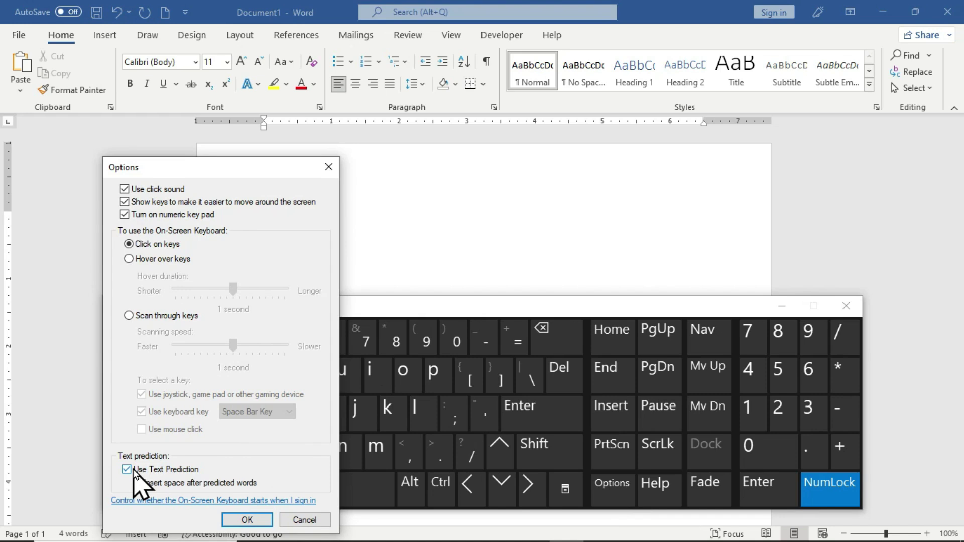
left_click(240, 520)
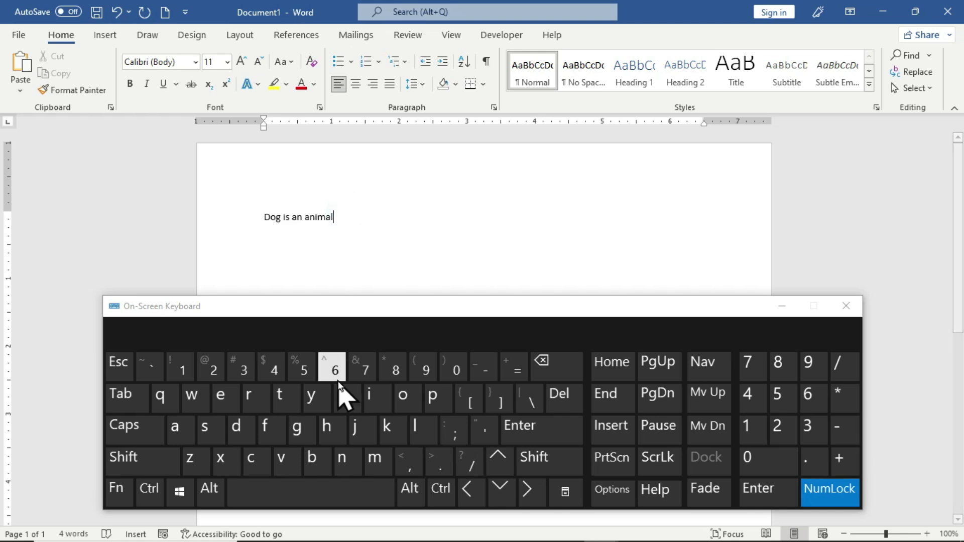
Extend the sentence with "in" and "the", starting each word on the On-Screen Keyboard and completing it from the predicted words.
left_click(317, 495)
left_click(377, 399)
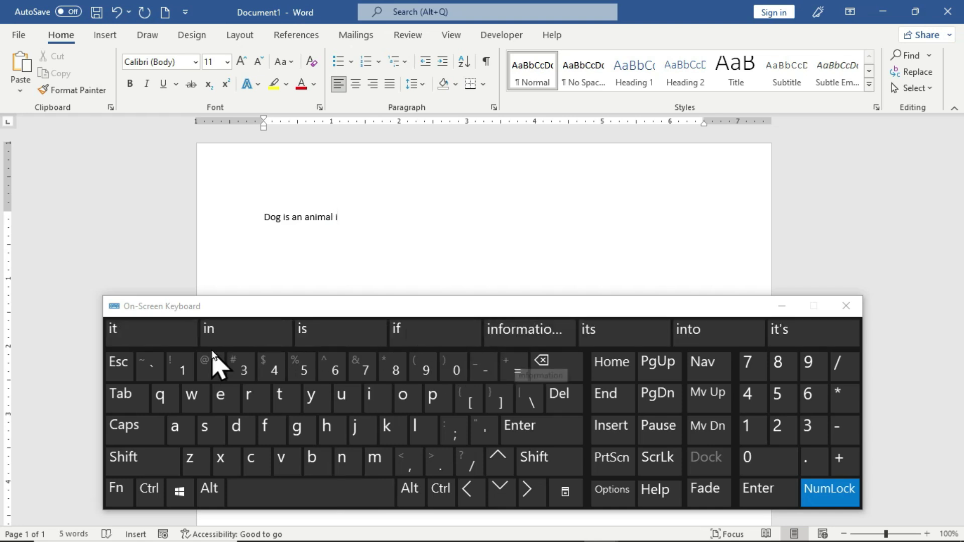
left_click(236, 334)
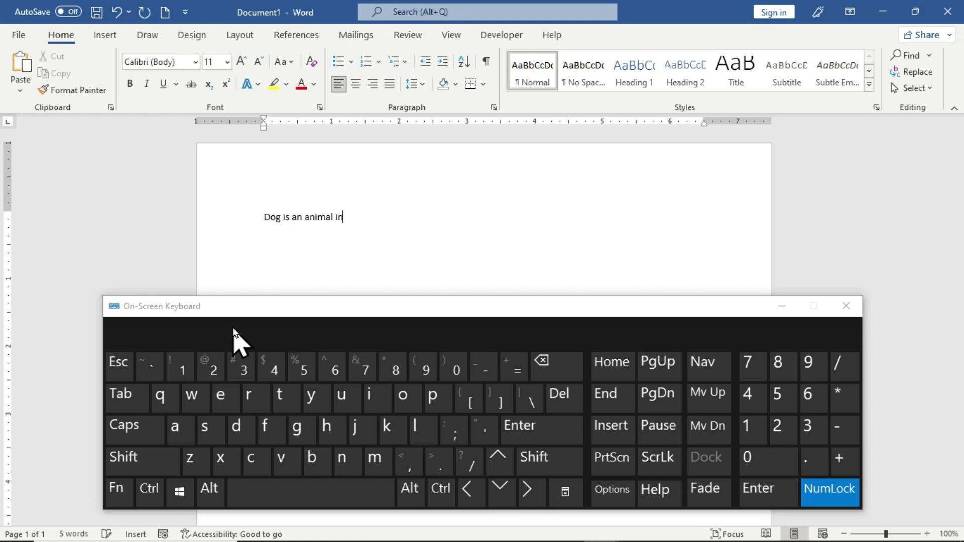
left_click(301, 500)
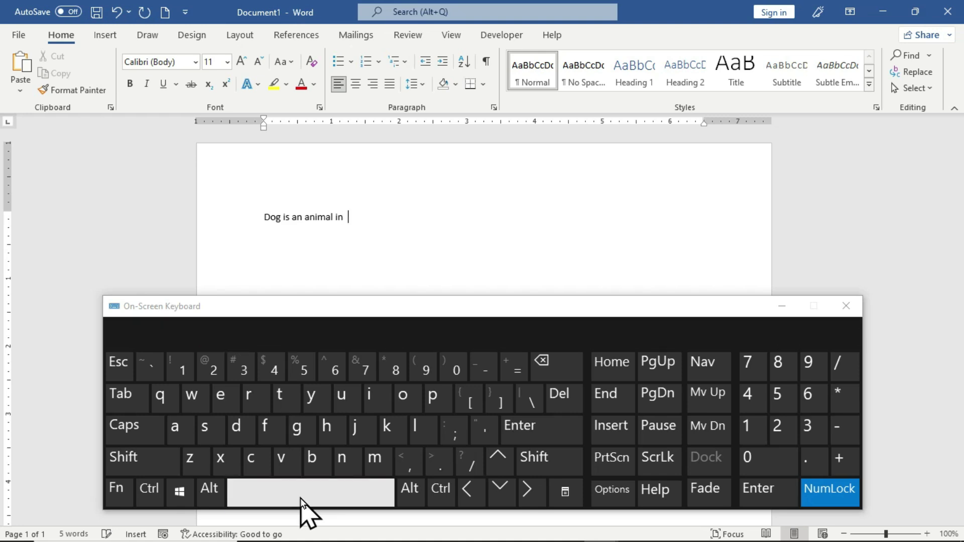
left_click(281, 396)
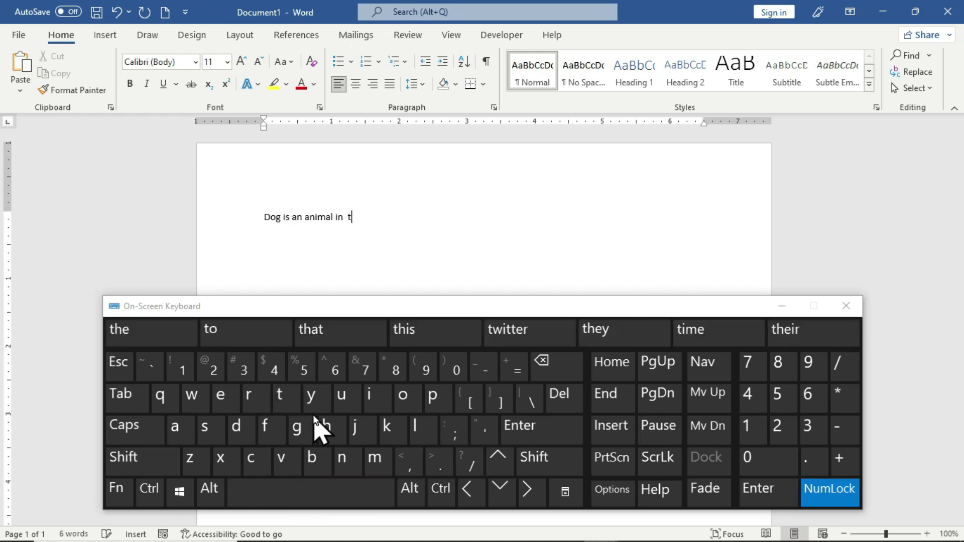
left_click(142, 332)
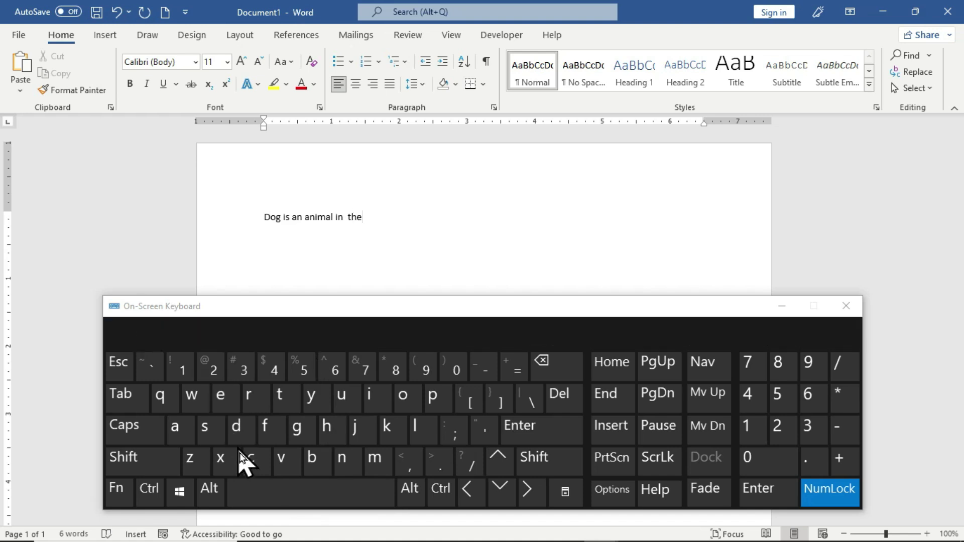
Add the word "forest" to the sentence by entering "fore" and accepting the matching text prediction.
left_click(292, 483)
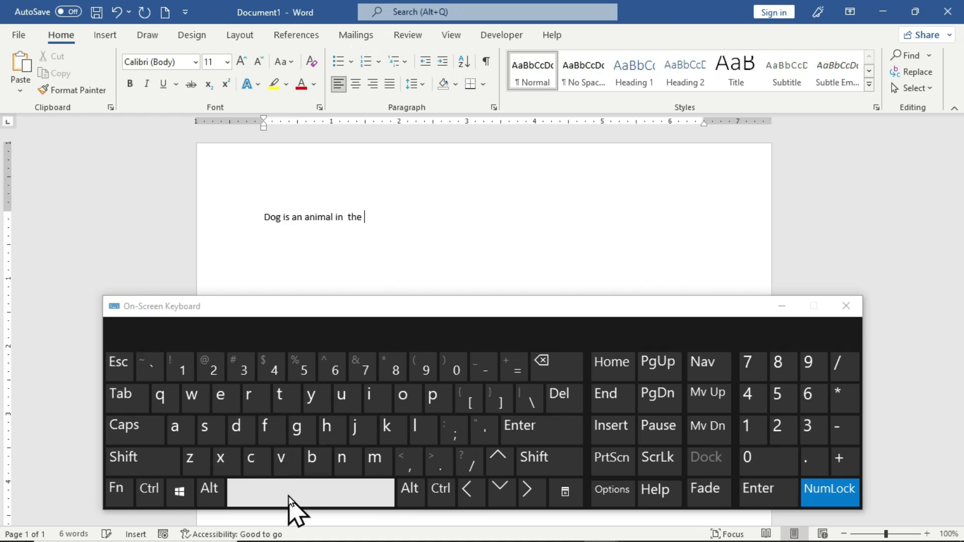
left_click(264, 429)
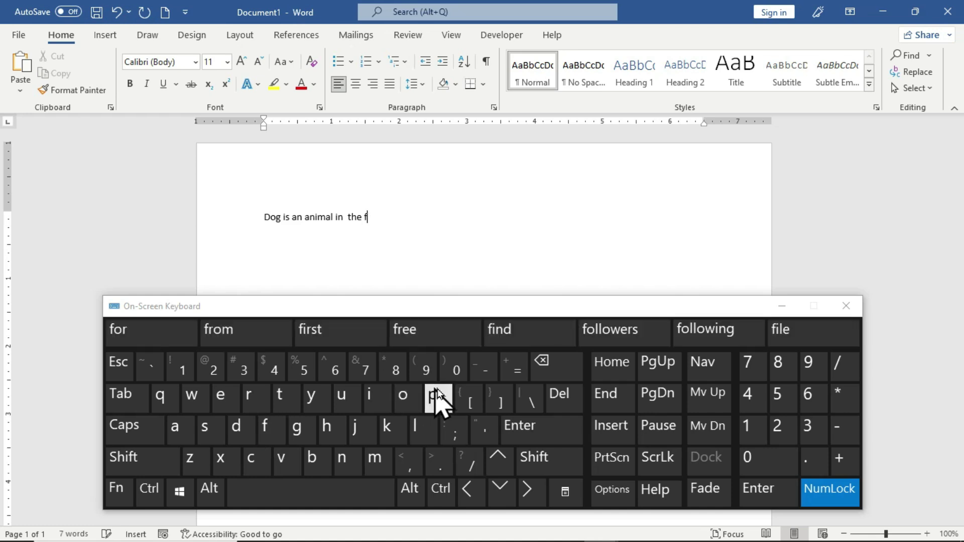
left_click(409, 397)
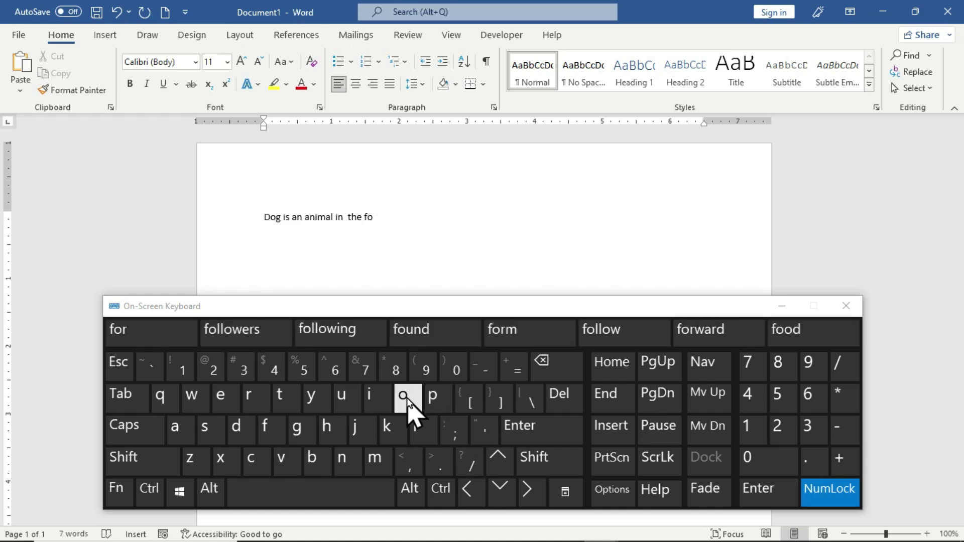
left_click(255, 397)
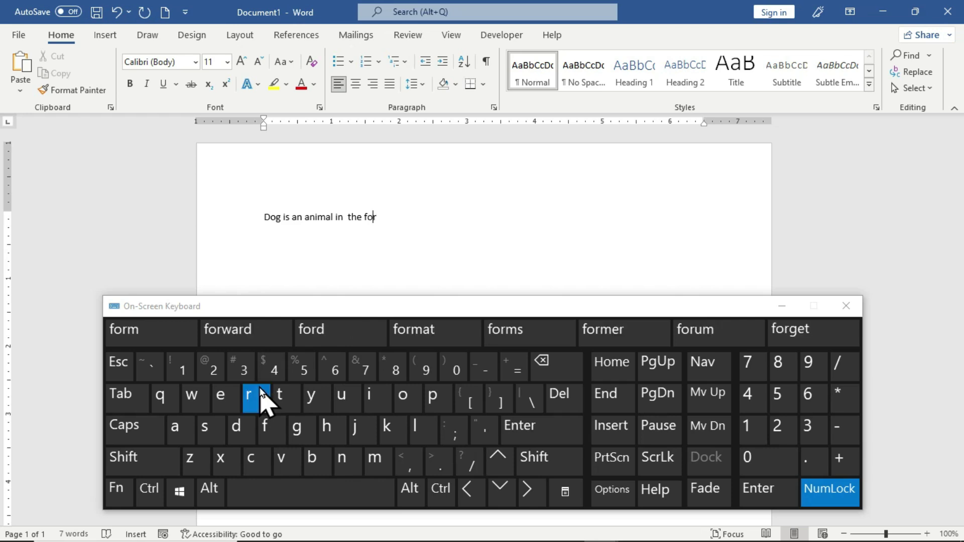
left_click(221, 398)
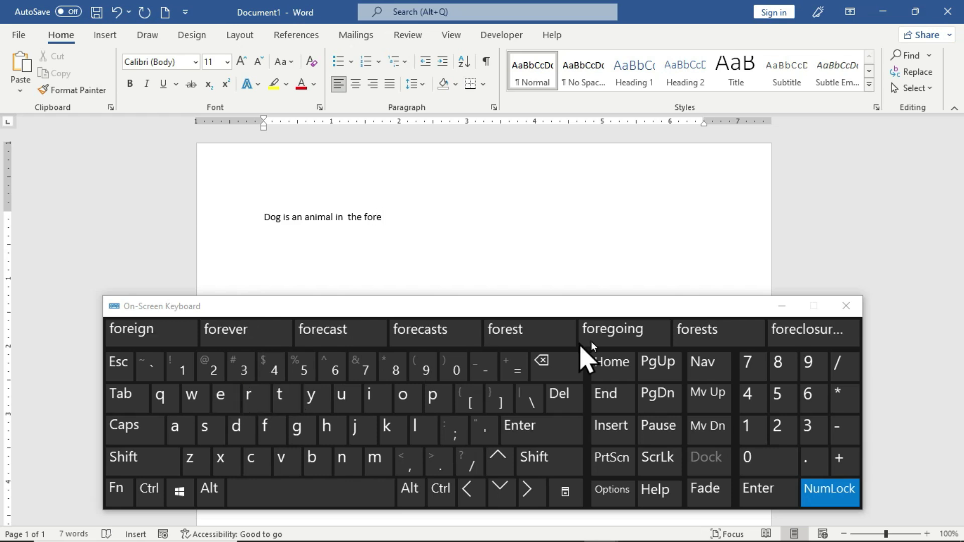
left_click(528, 330)
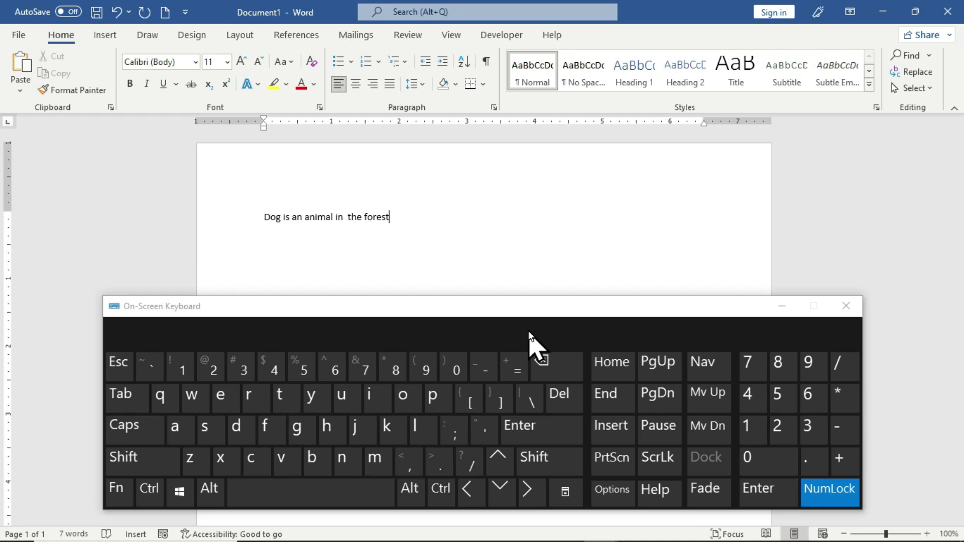
Select the whole sentence with the On-Screen Keyboard, make it bold, and enlarge its font size to 18.
left_click(393, 216)
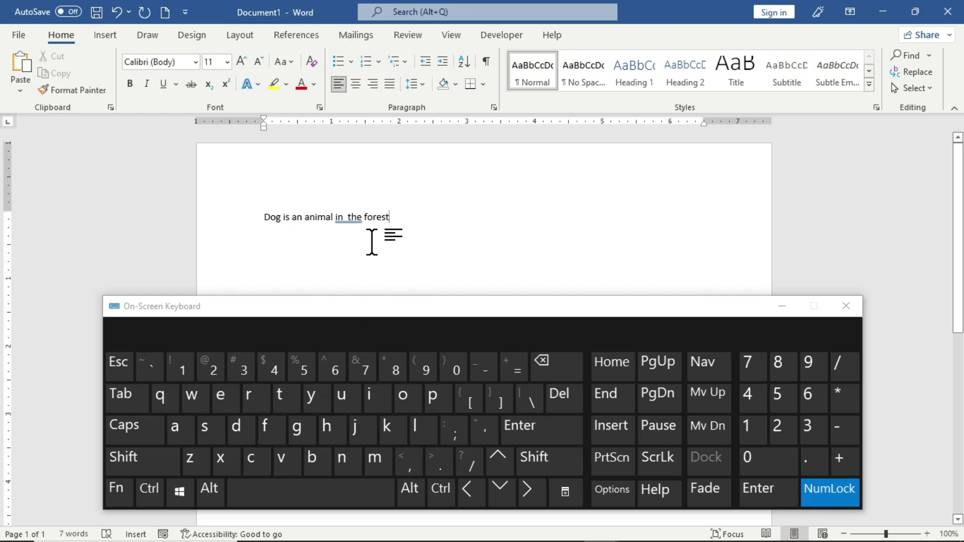
left_click(151, 495)
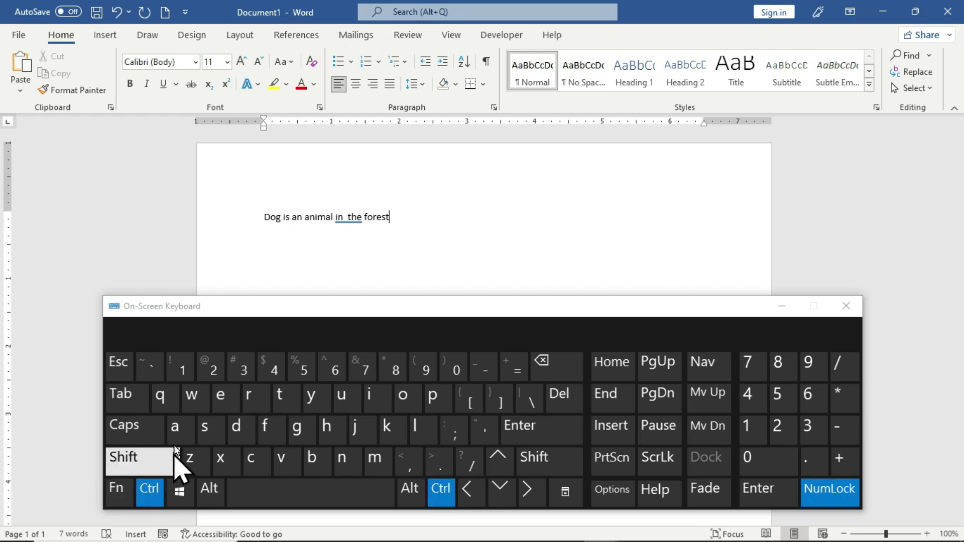
left_click(177, 428)
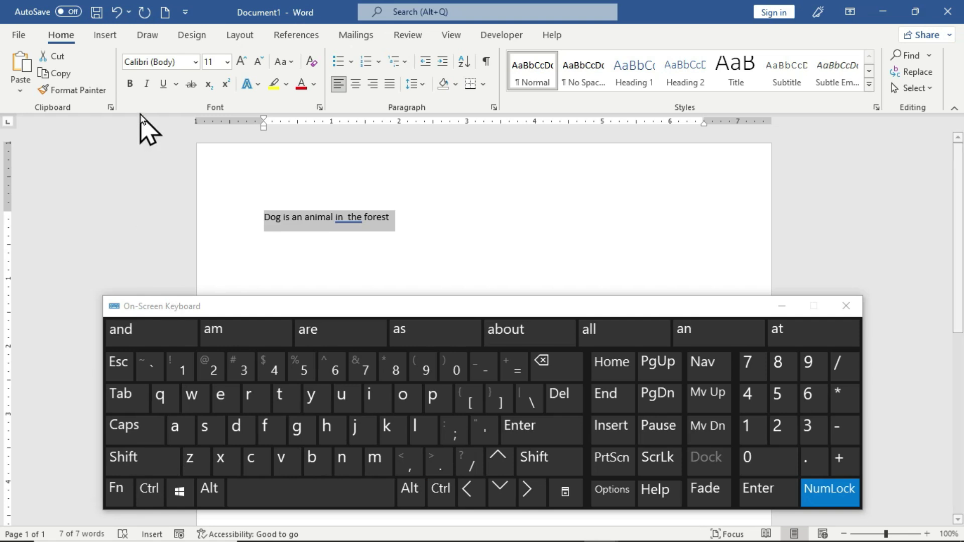
left_click(130, 85)
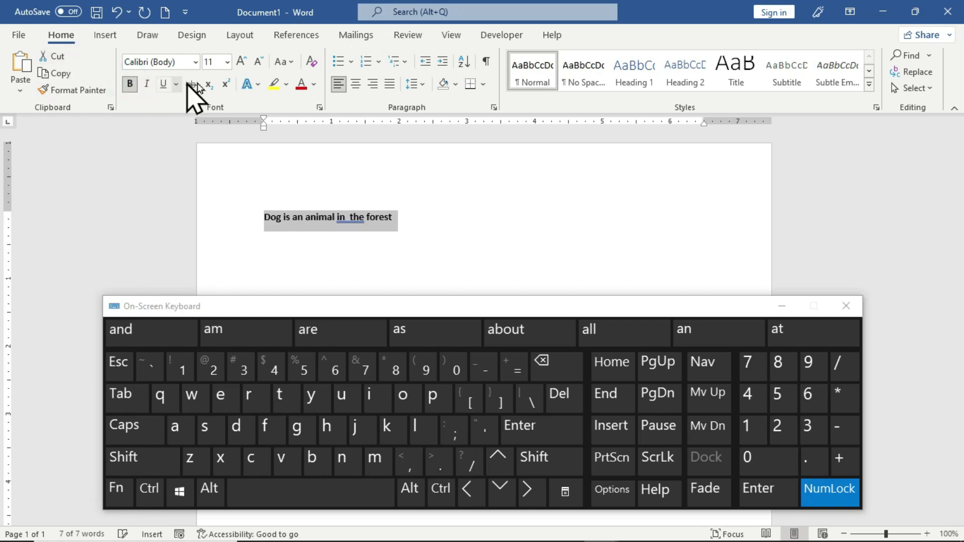
left_click(243, 63)
left_click(243, 64)
left_click(243, 63)
left_click(242, 63)
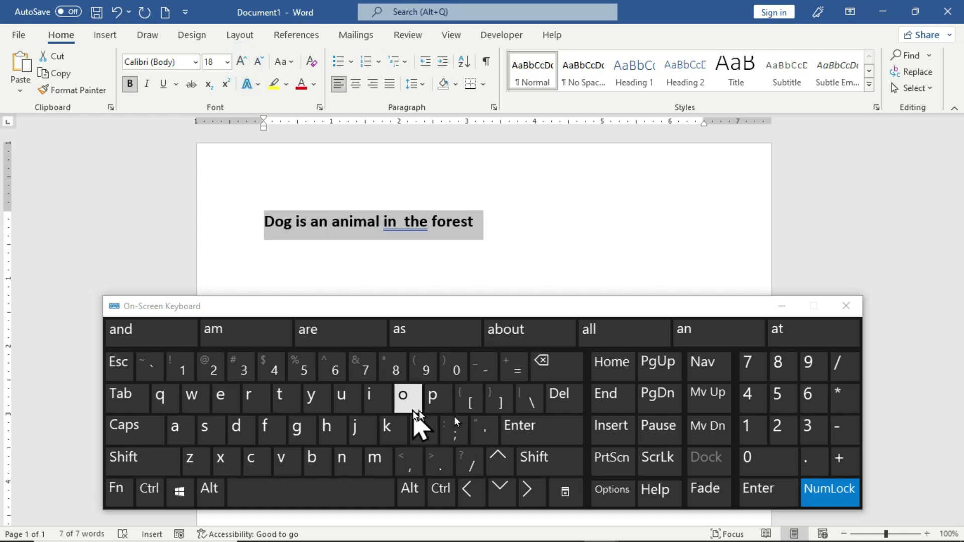
Erase the selected sentence using the On-Screen Keyboard and undo the deletion.
left_click(556, 369)
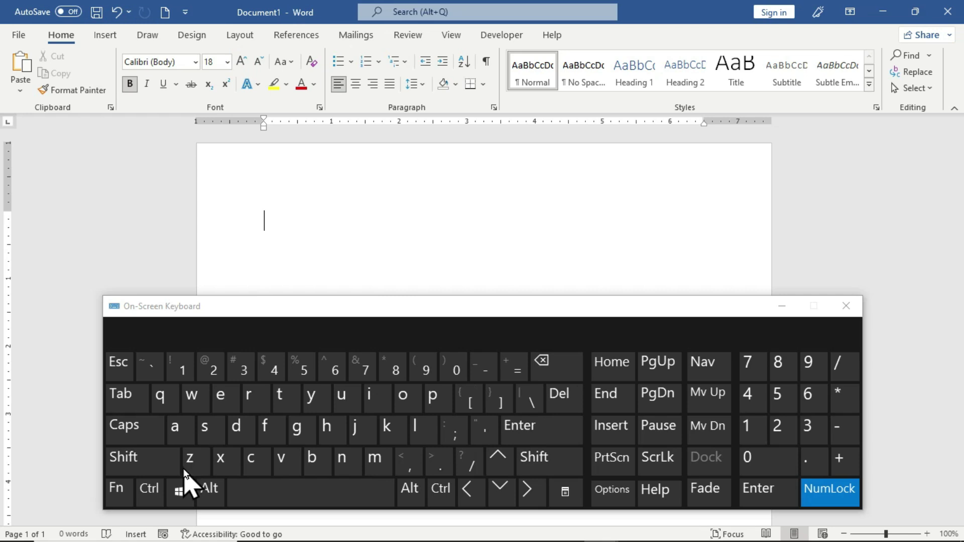
left_click(146, 492)
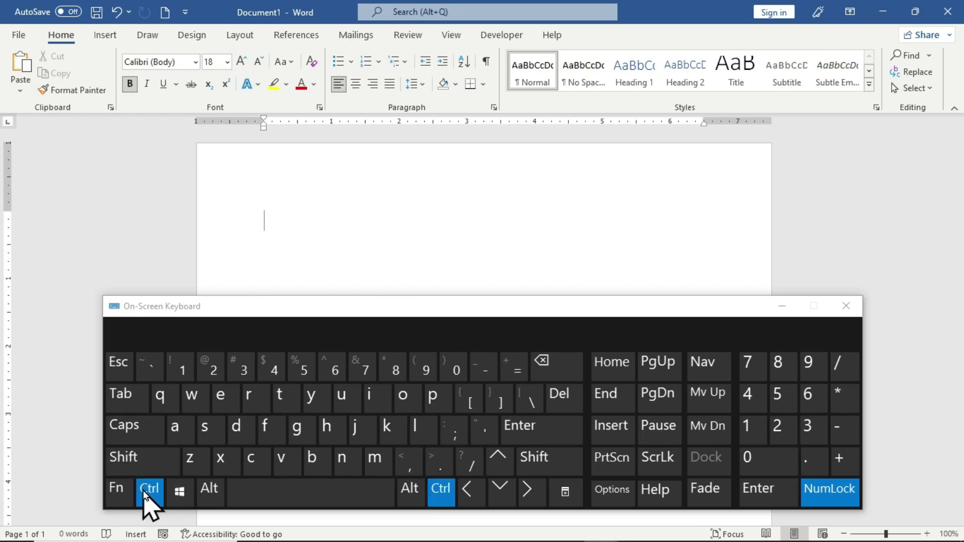
left_click(202, 462)
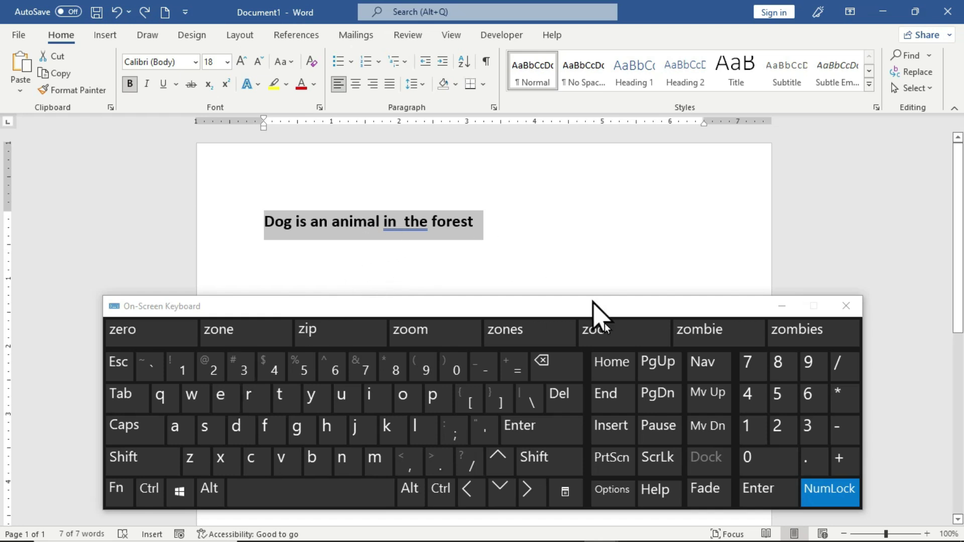
Delete the selected sentence and enter "=rand" in the empty document using the On-Screen Keyboard.
left_click(562, 395)
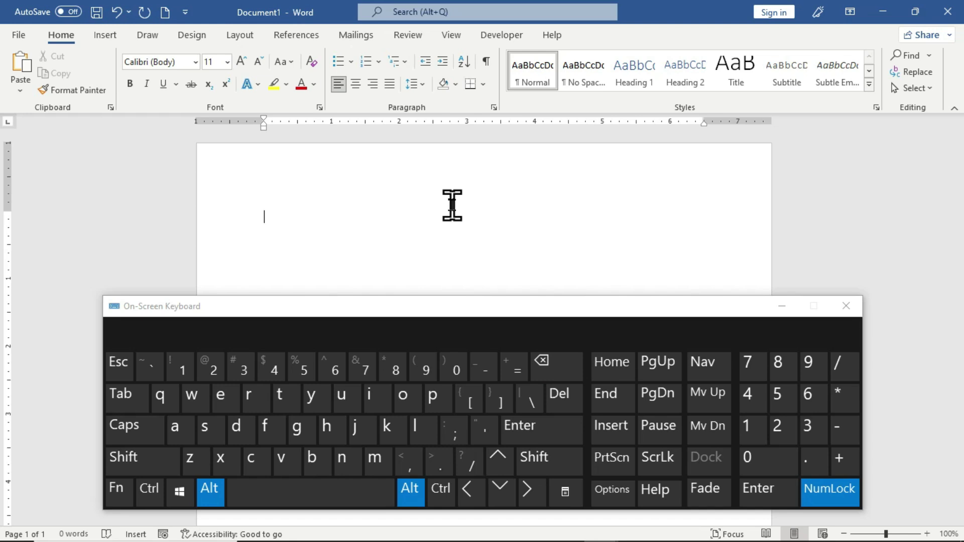
left_click(519, 369)
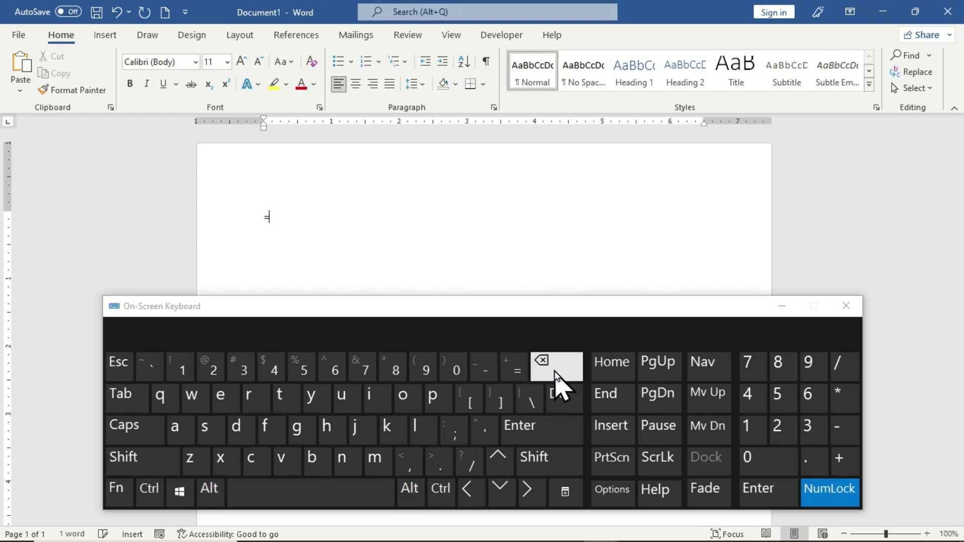
left_click(249, 400)
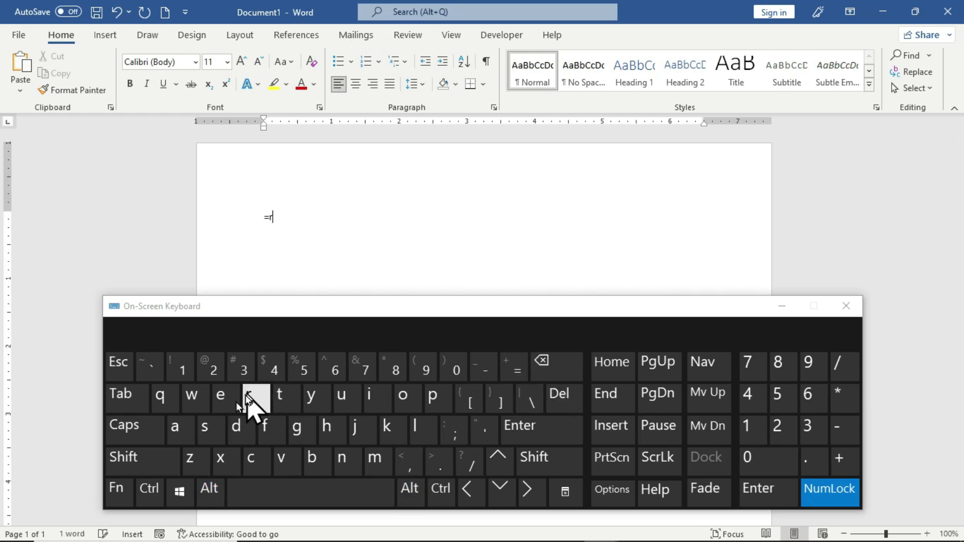
left_click(178, 428)
left_click(347, 461)
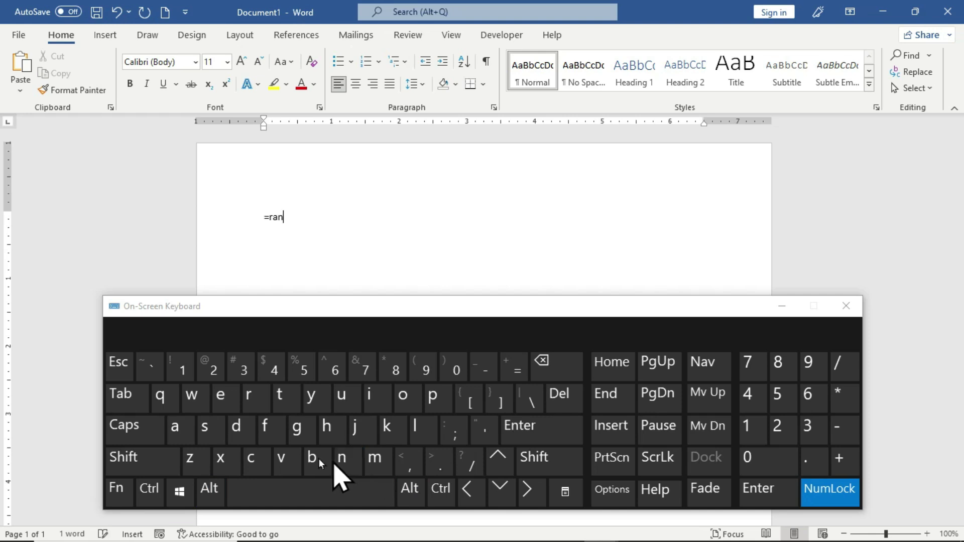
left_click(241, 426)
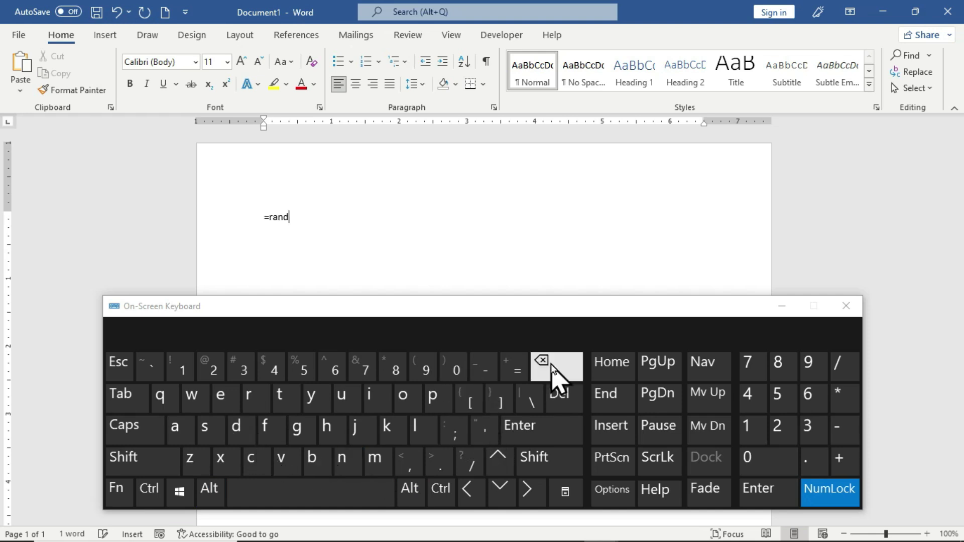
Complete the formula as =rand(4,5) with the On-Screen Keyboard and run it to generate sample paragraphs.
left_click(526, 454)
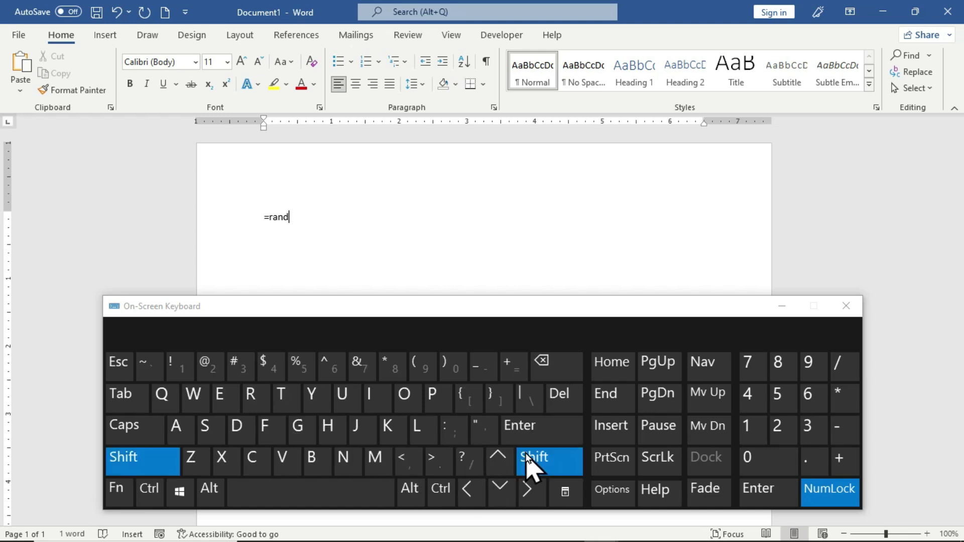
left_click(421, 381)
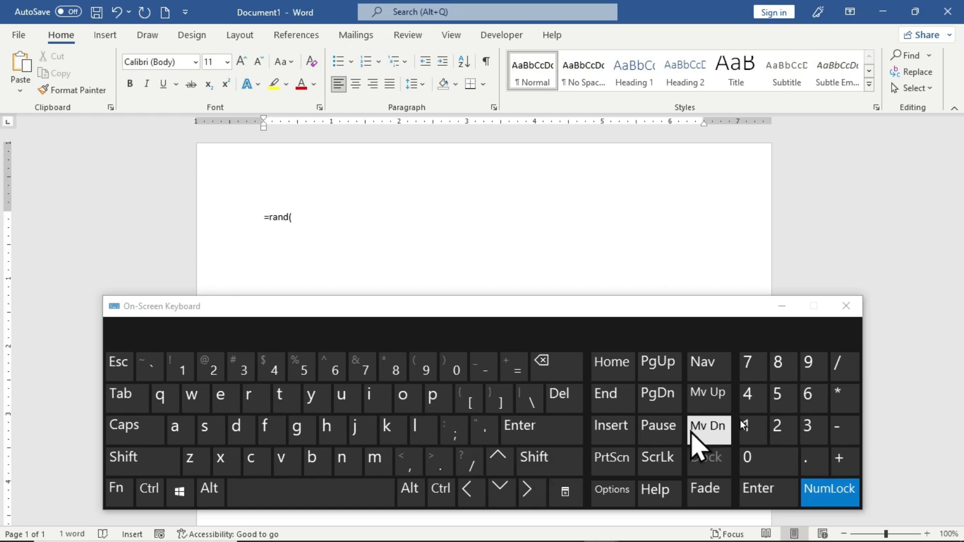
left_click(750, 407)
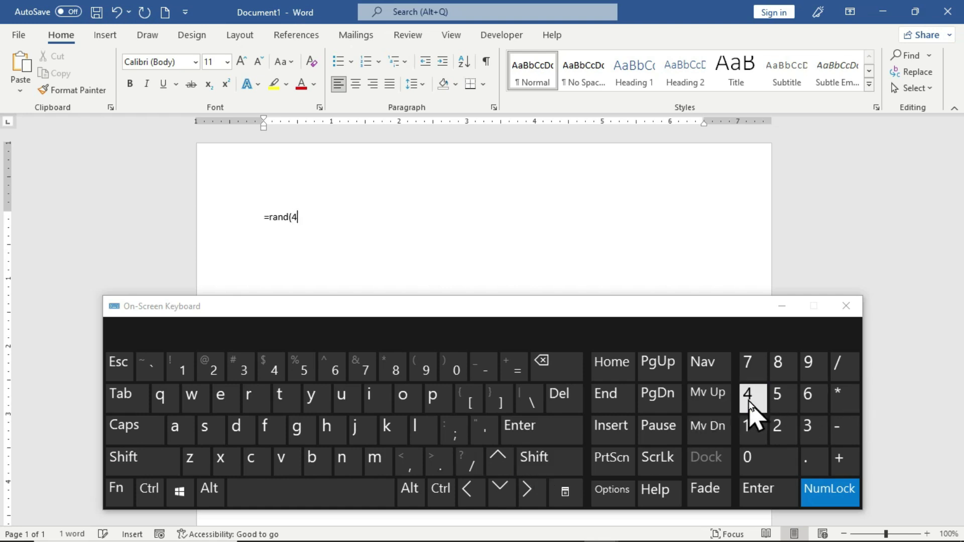
left_click(406, 467)
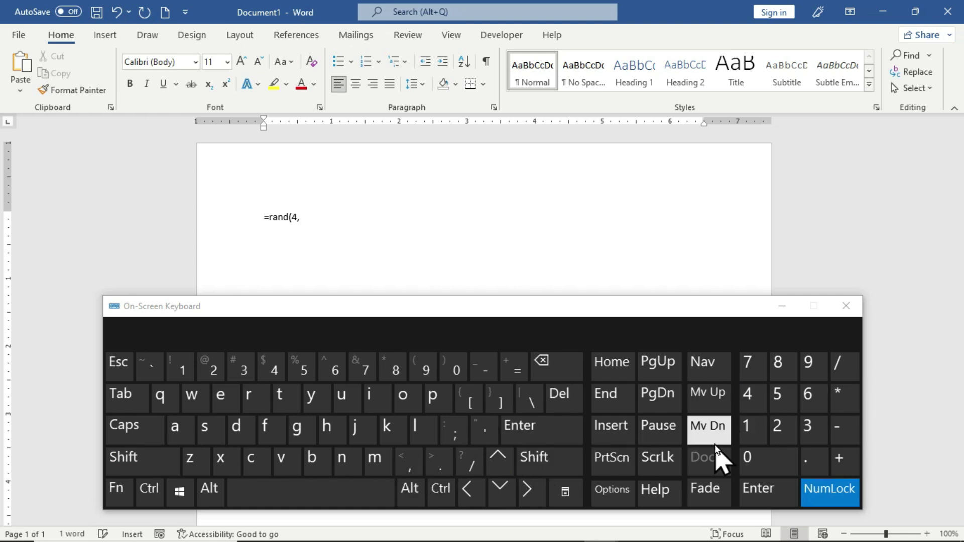
left_click(778, 401)
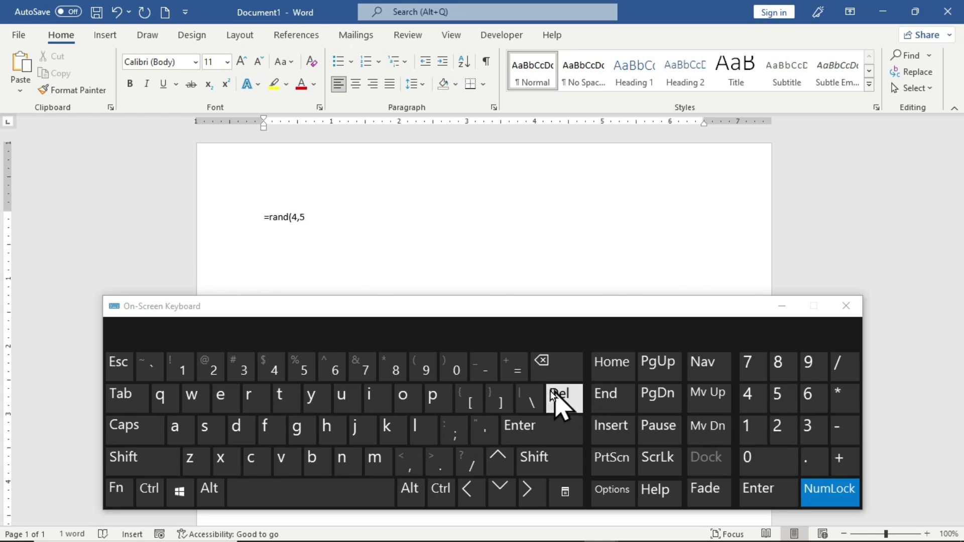
left_click(532, 458)
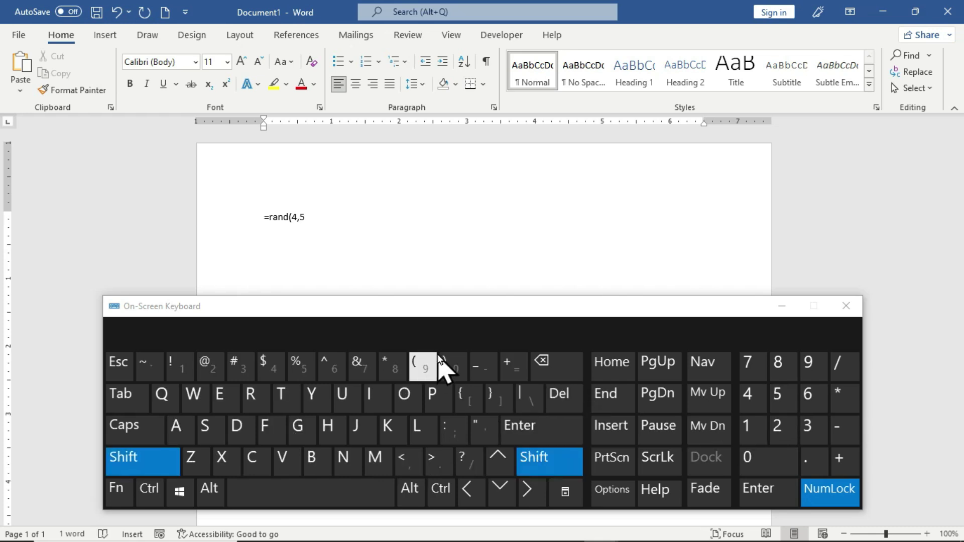
left_click(448, 366)
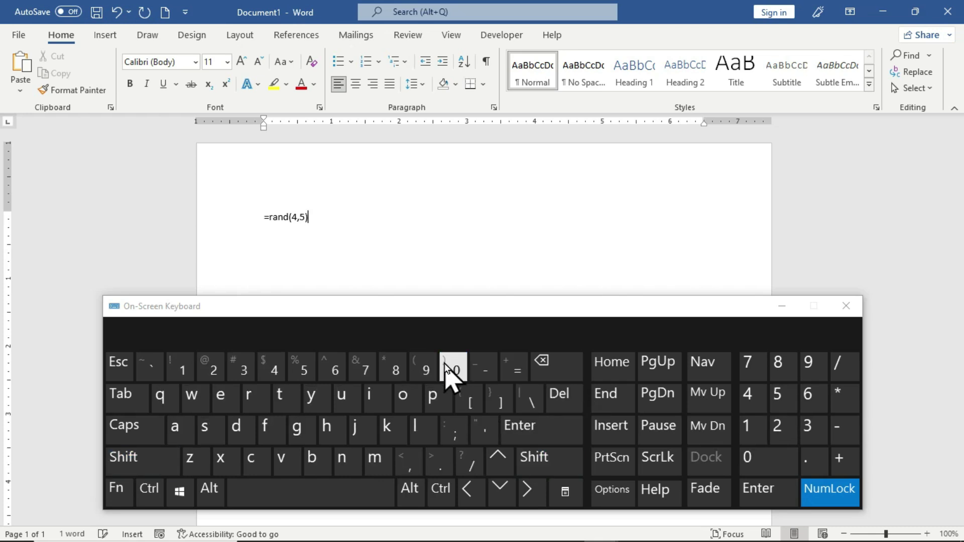
left_click(547, 433)
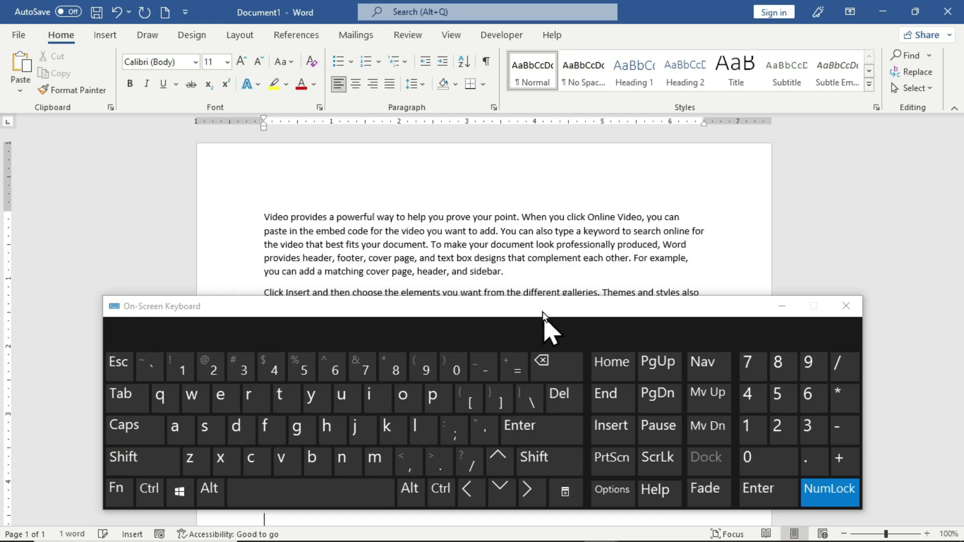
Move the On-Screen Keyboard off the generated text and use it to insert a page break after the last paragraph.
left_click_drag(544, 315, 535, 20)
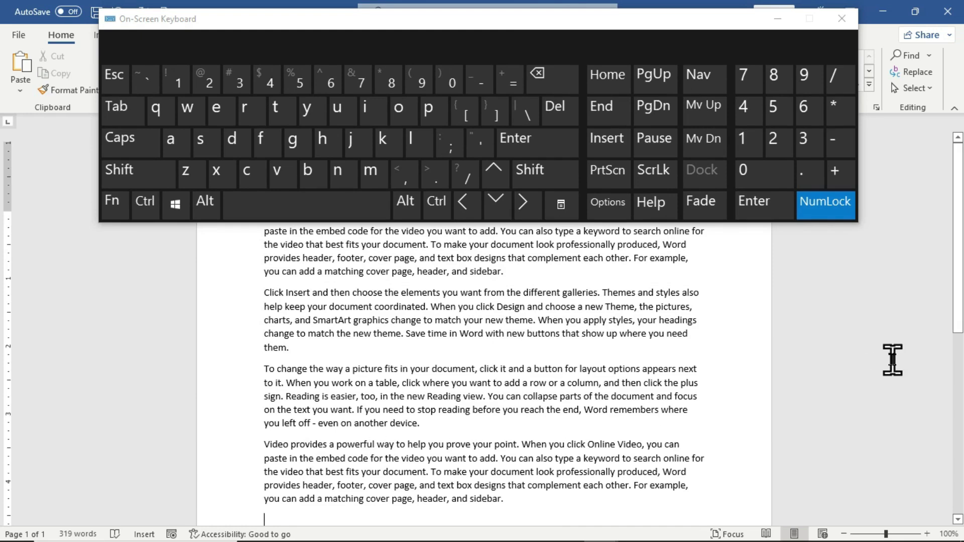
scroll(2, 364, "down", 5)
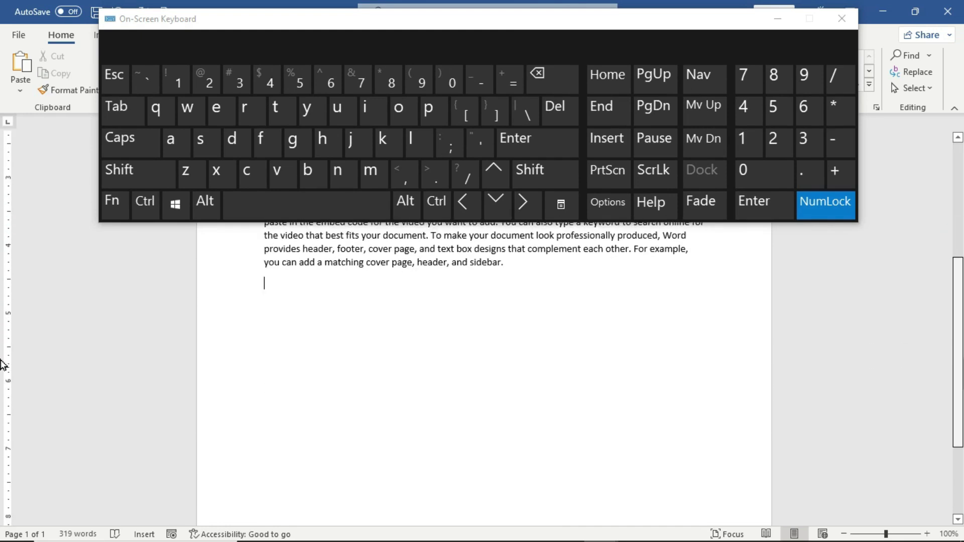
scroll(2, 337, "down", 3)
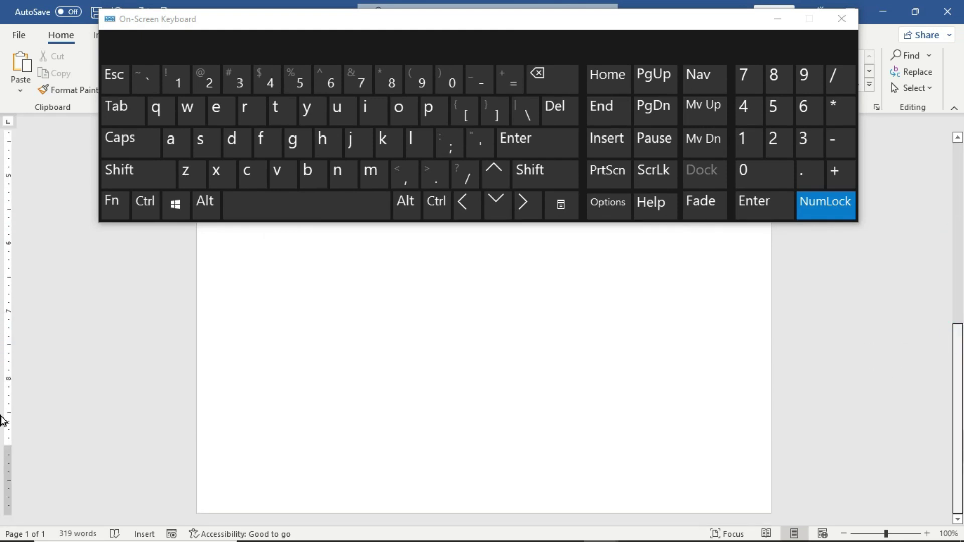
scroll(3, 351, "up", 3)
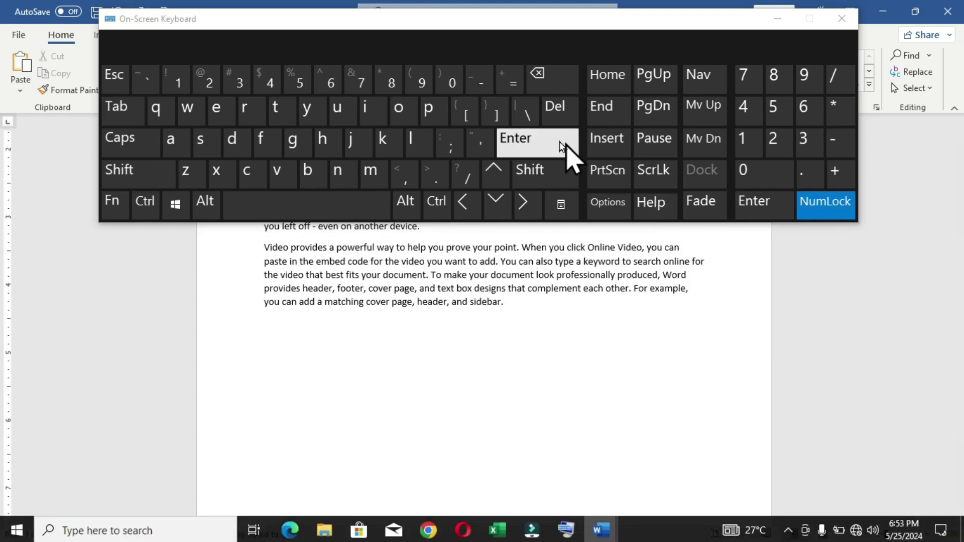
left_click(146, 205)
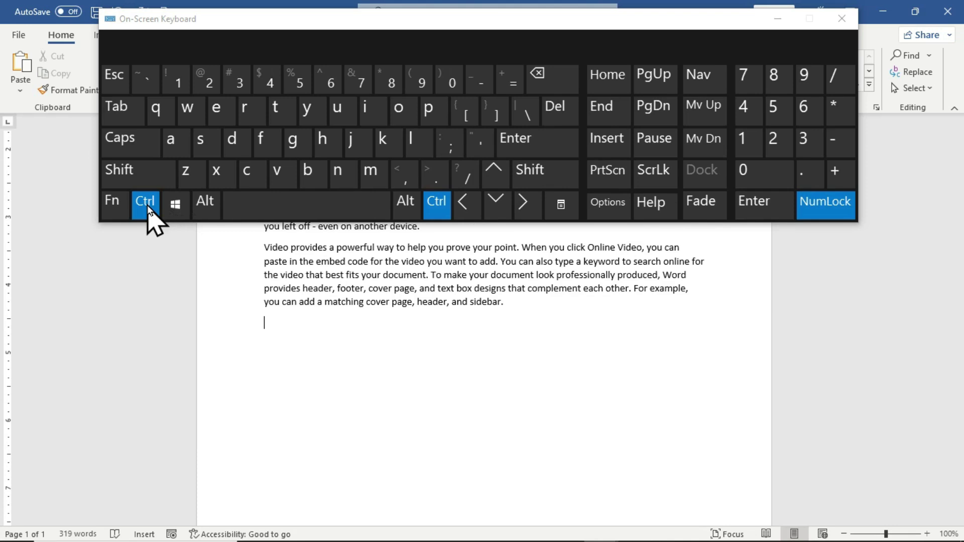
left_click(521, 142)
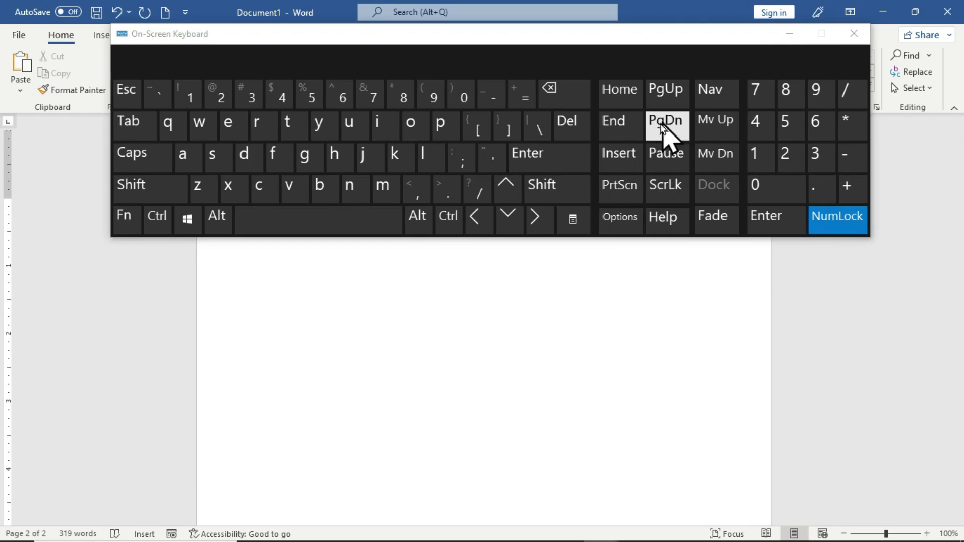
Page up to the generated paragraphs and page down again using the On-Screen Keyboard.
left_click(670, 95)
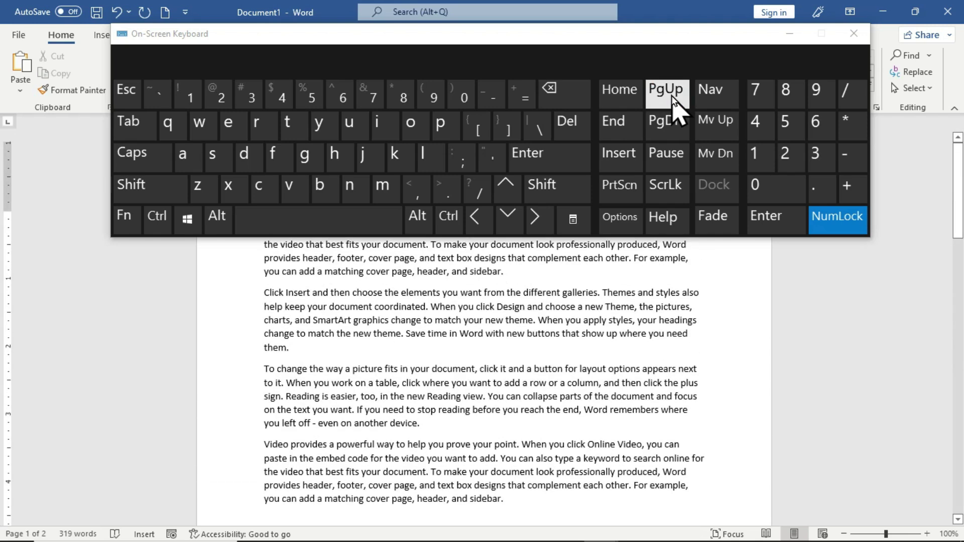
left_click(671, 119)
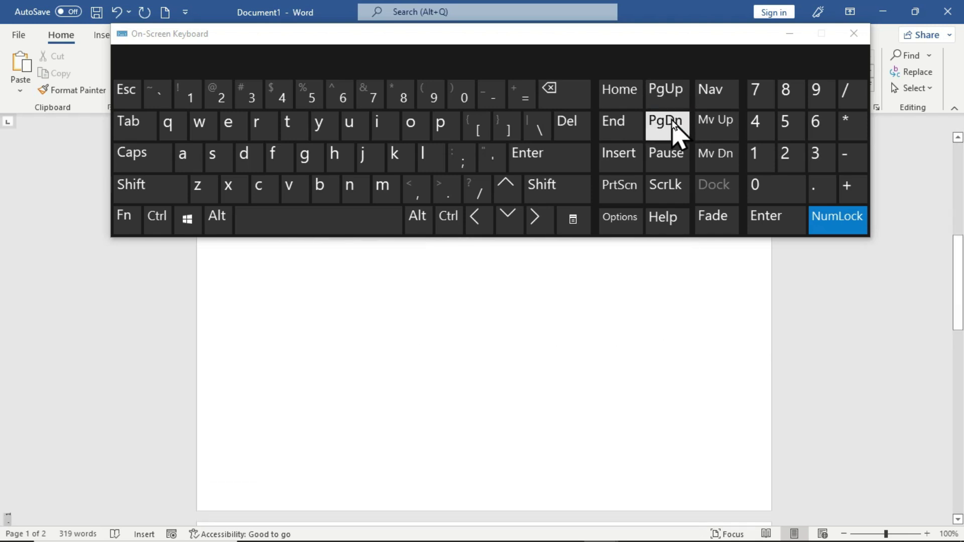